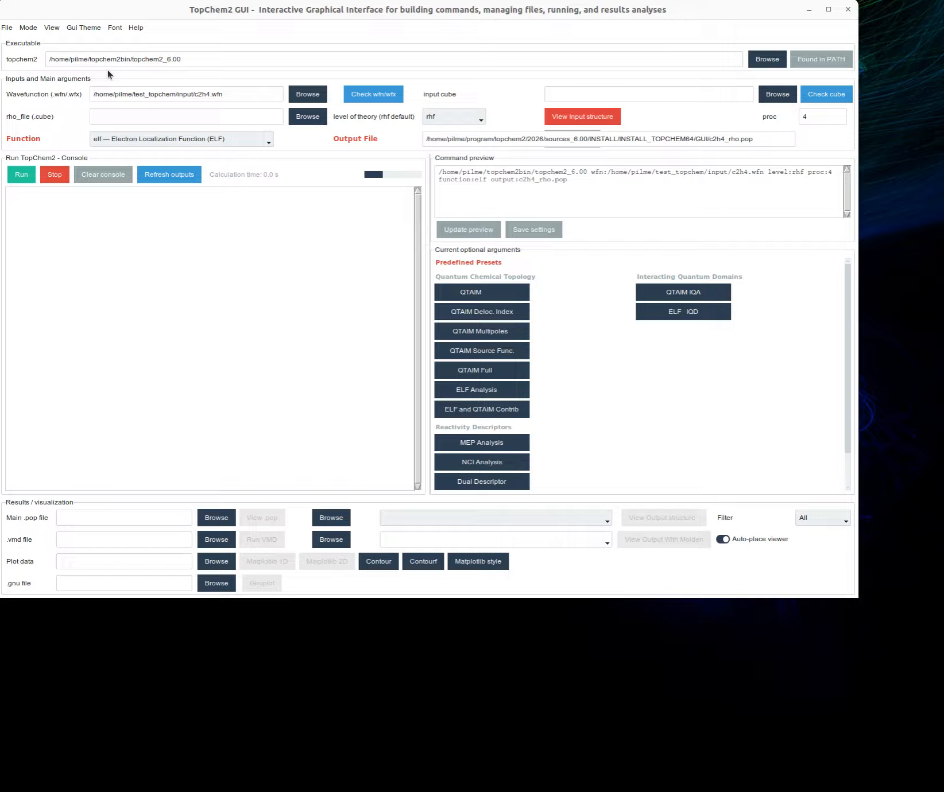
pyautogui.click(85, 58)
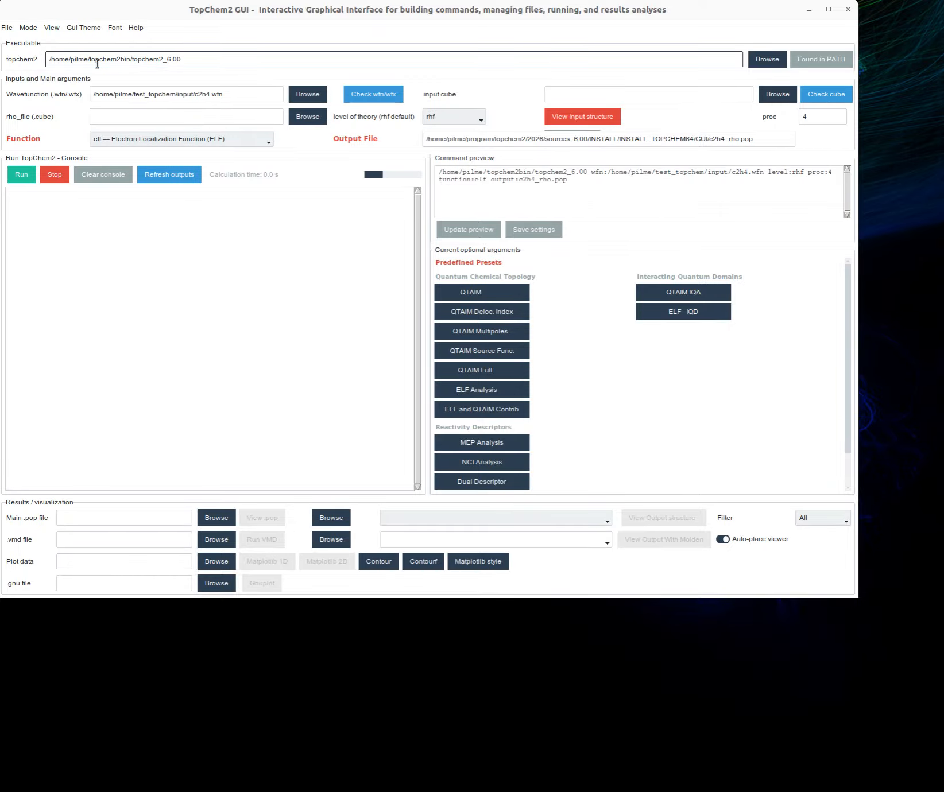
pyautogui.click(775, 62)
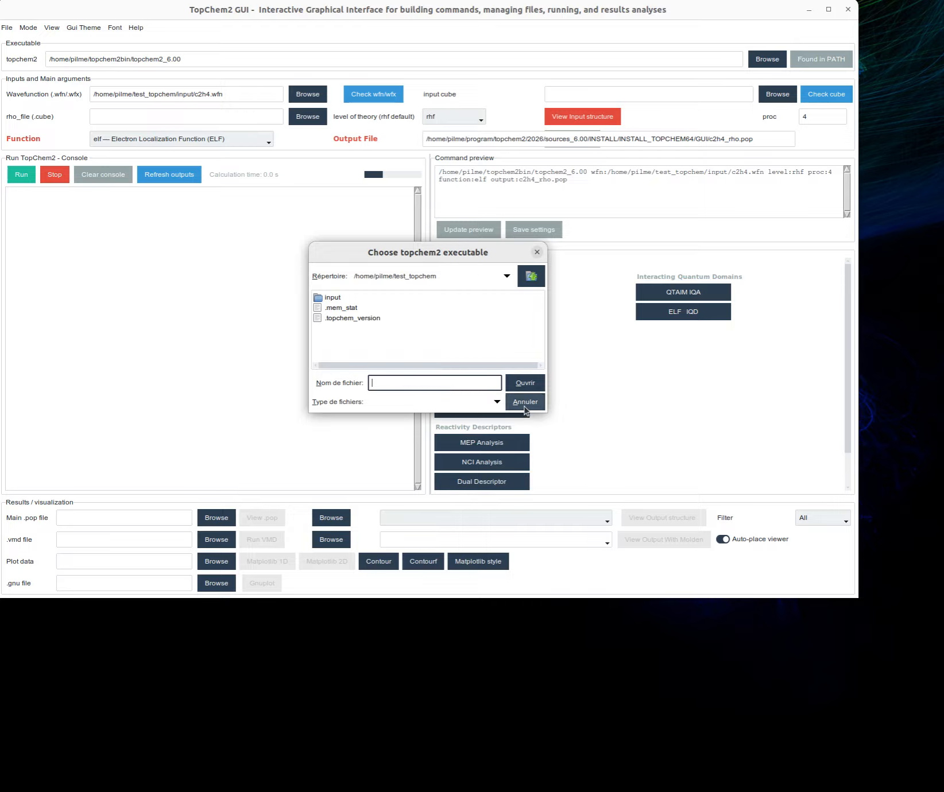
pyautogui.click(524, 402)
pyautogui.click(213, 59)
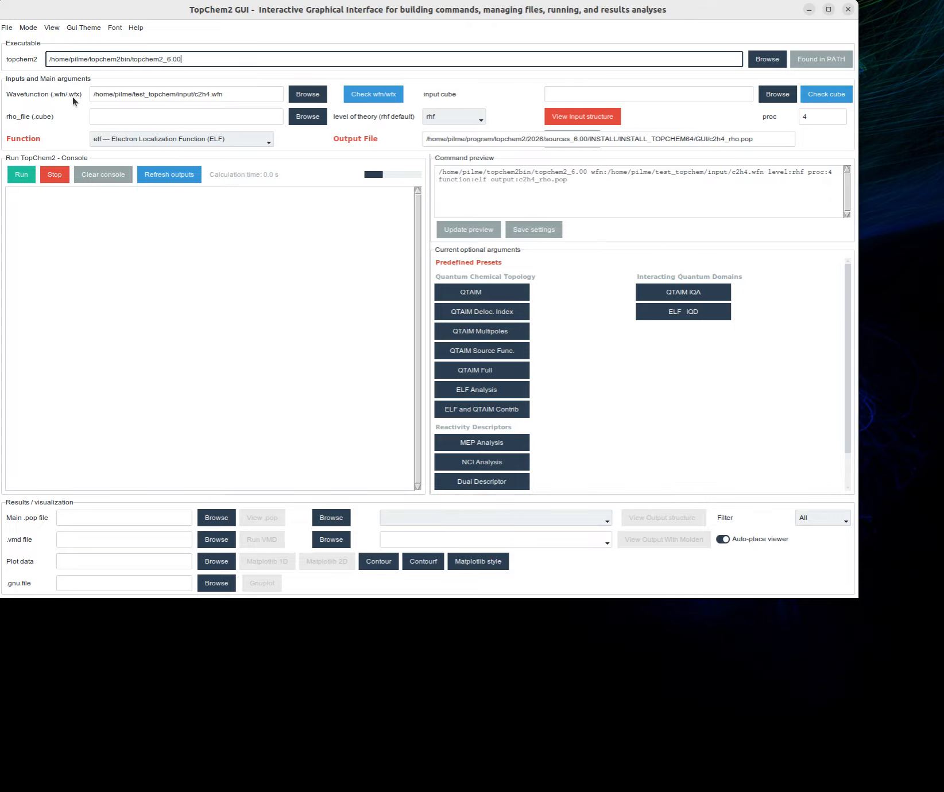
# - Check the c2h4.wfn wavefunction file's summary, molecular orbitals and geometry, and close the report
pyautogui.click(135, 95)
pyautogui.click(375, 94)
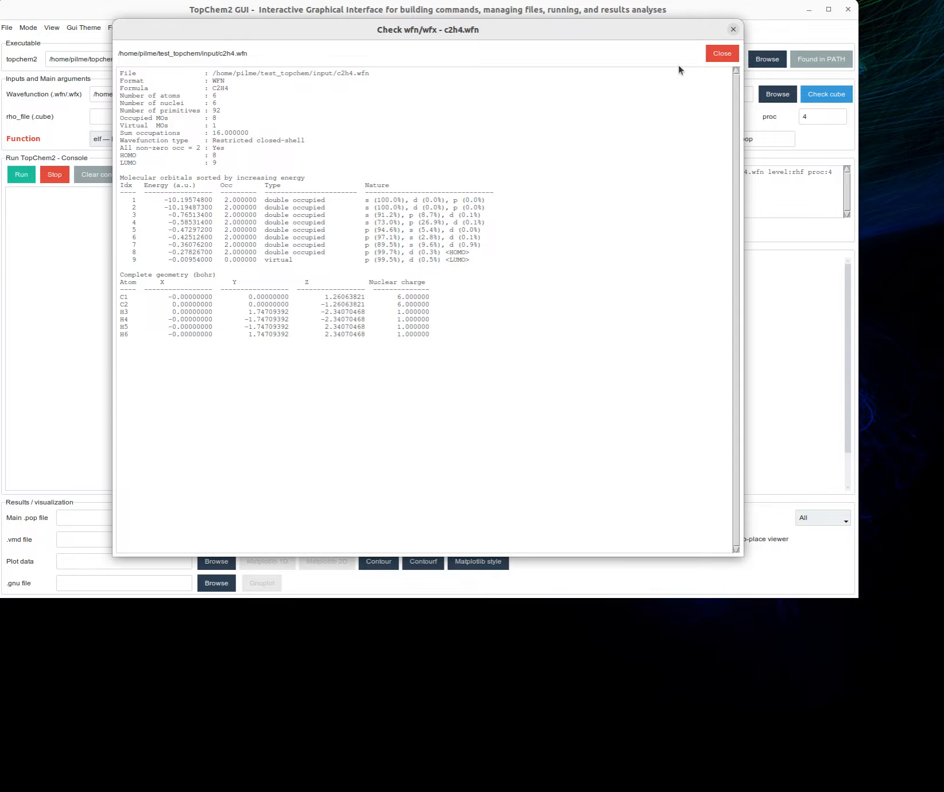
pyautogui.click(723, 53)
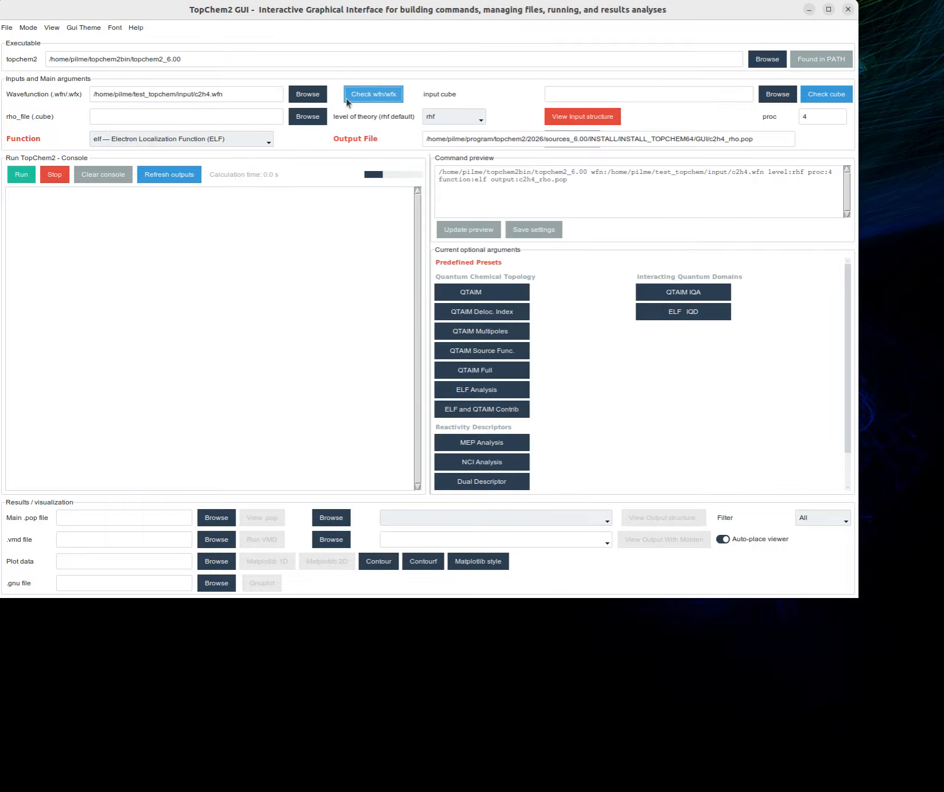
pyautogui.click(557, 94)
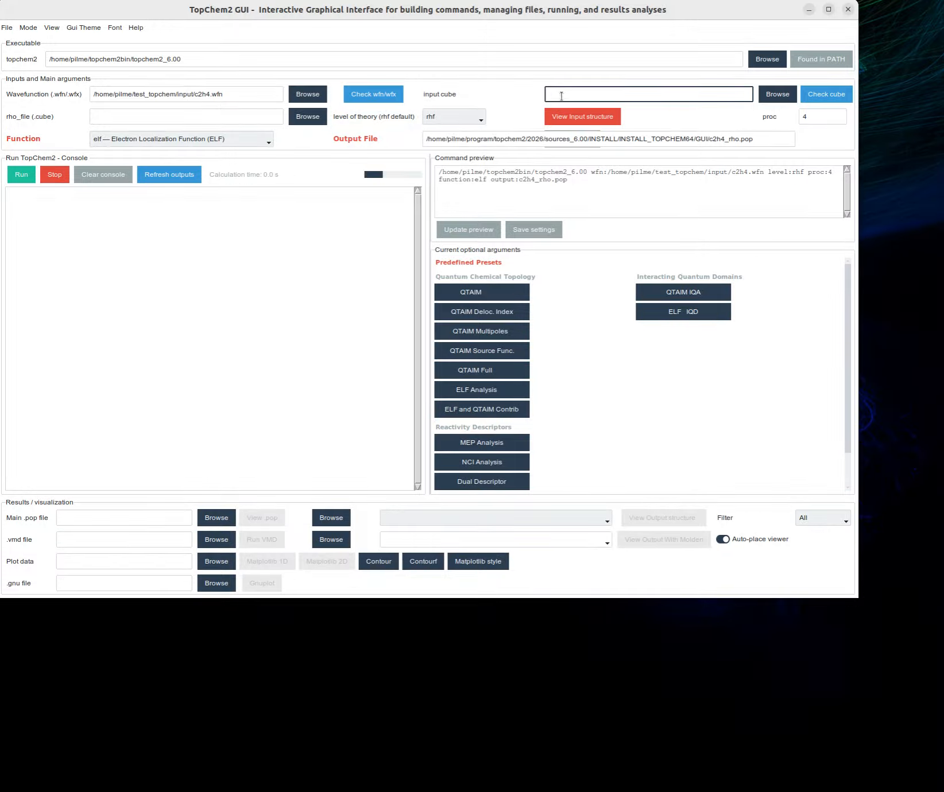
pyautogui.click(173, 116)
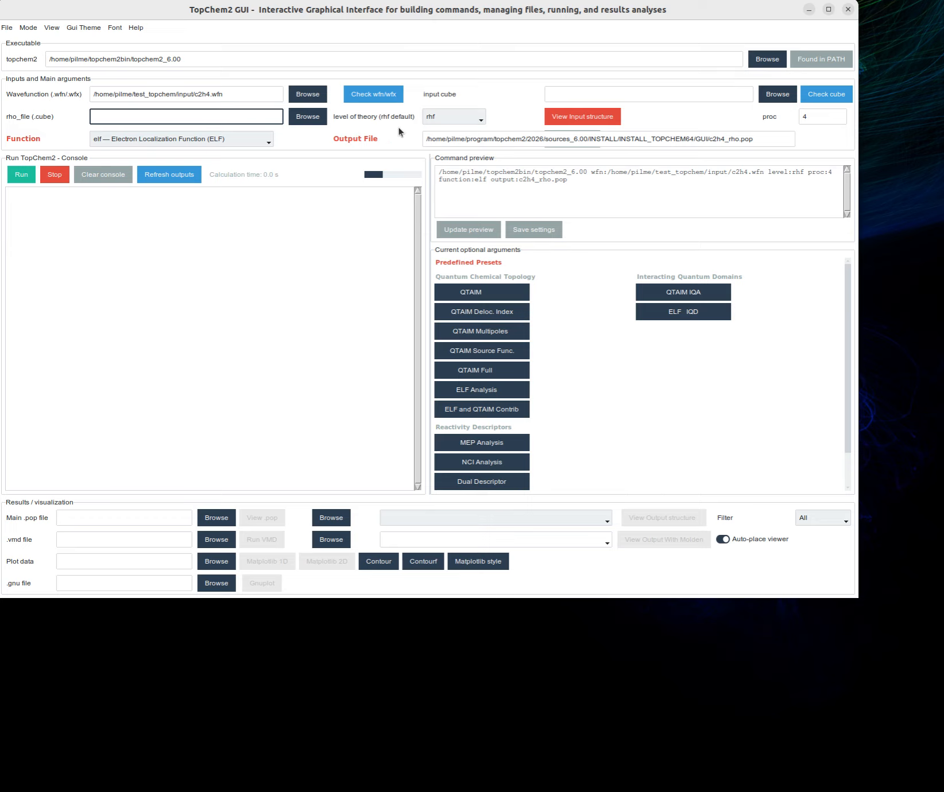
pyautogui.click(447, 122)
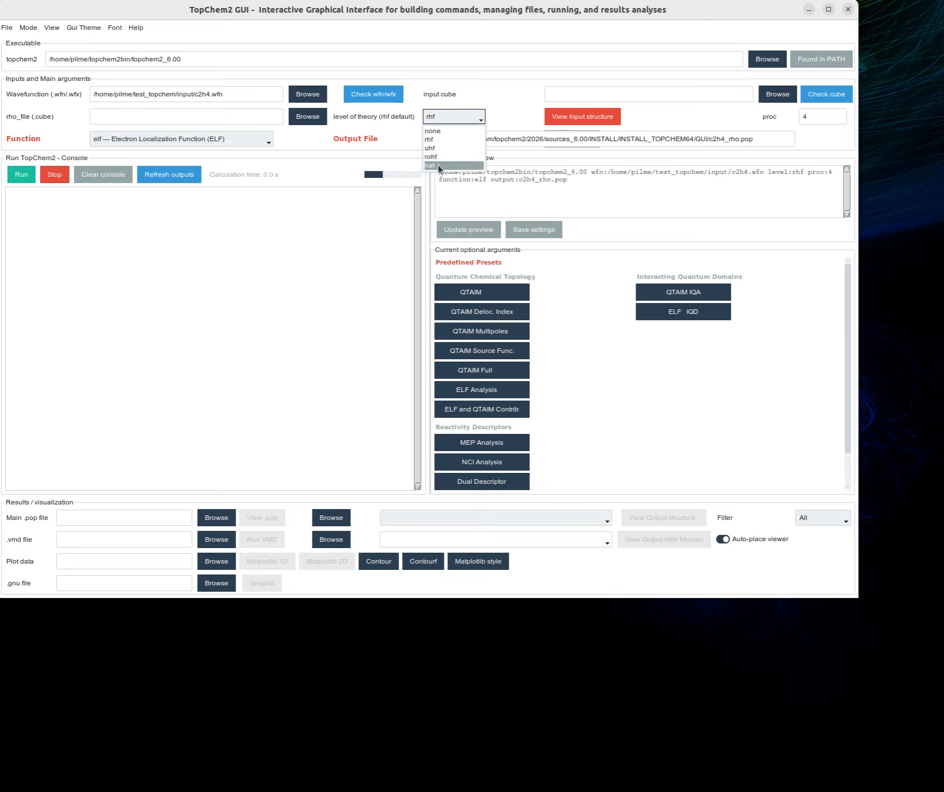
pyautogui.click(512, 115)
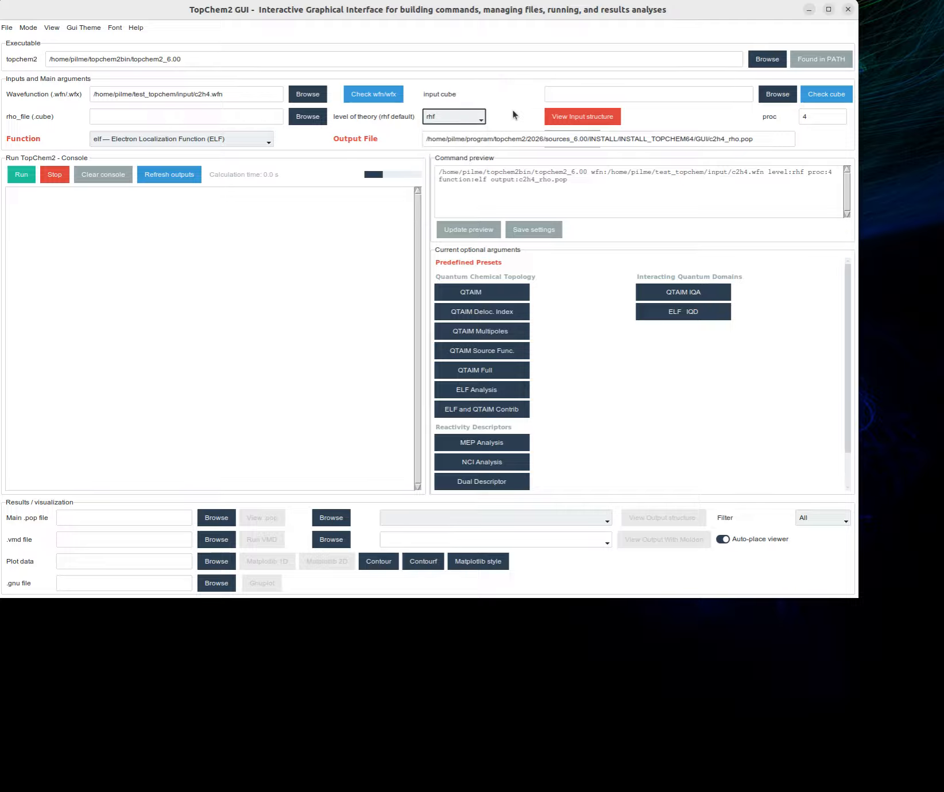
# - Inspect the 3D input structure generated from c2h4.wfn and close the structure viewer
pyautogui.click(569, 117)
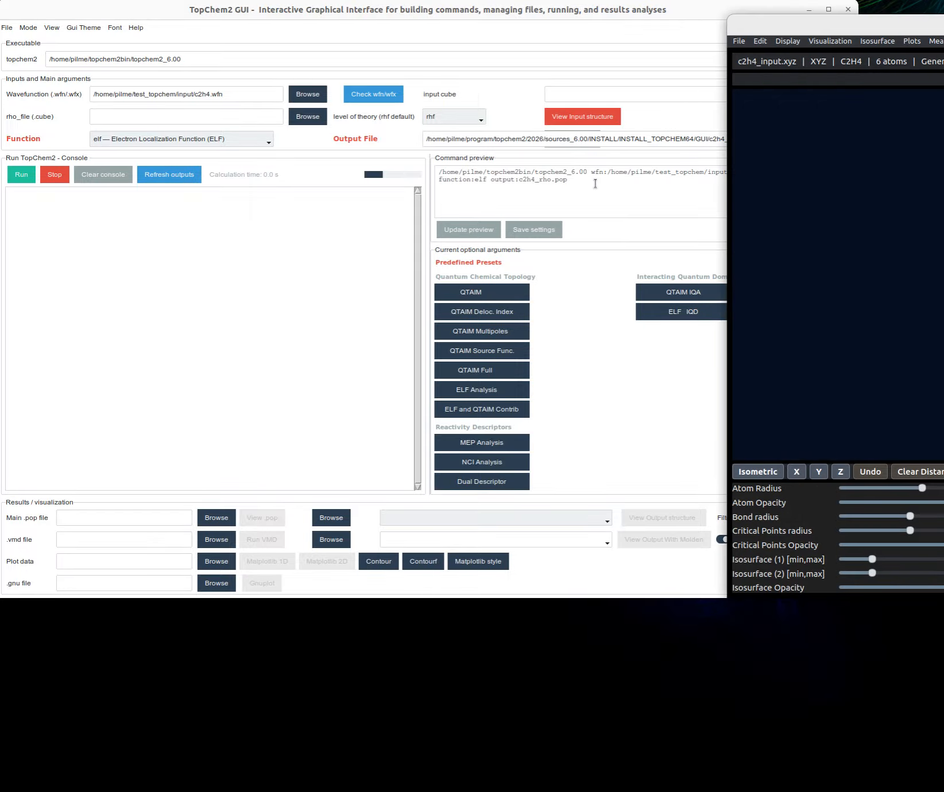
pyautogui.moveTo(826, 23); pyautogui.dragTo(339, 34)
pyautogui.moveTo(516, 148); pyautogui.dragTo(424, 149)
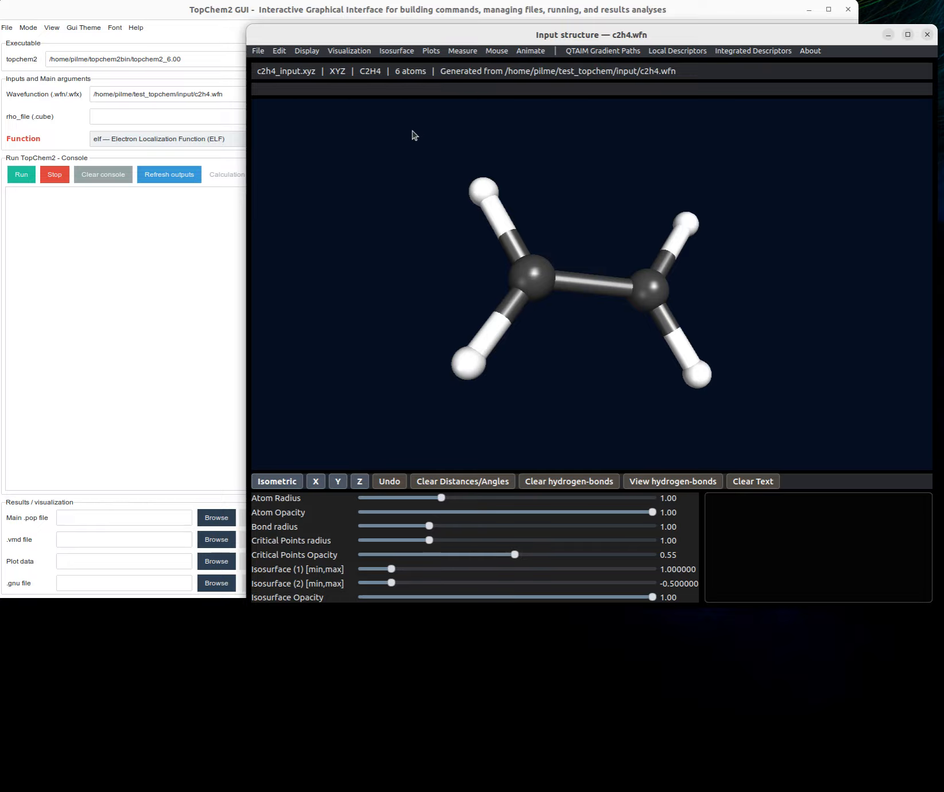
pyautogui.moveTo(514, 141)
pyautogui.mouseDown()
pyautogui.moveTo(494, 148)
pyautogui.moveTo(513, 138)
pyautogui.mouseUp()
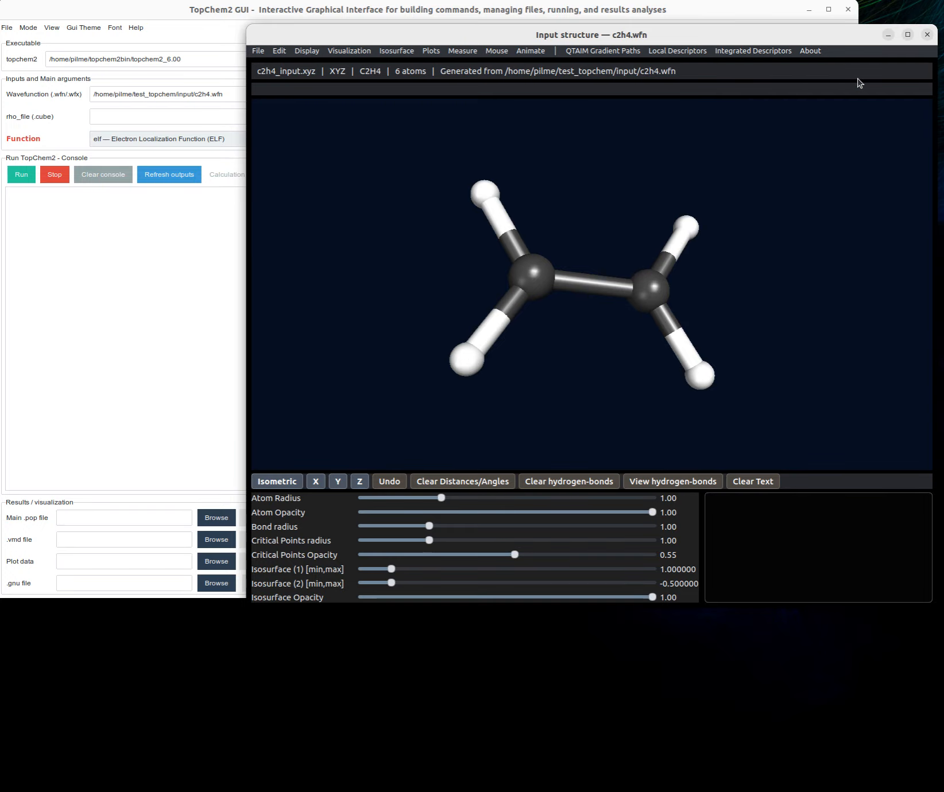
pyautogui.click(929, 34)
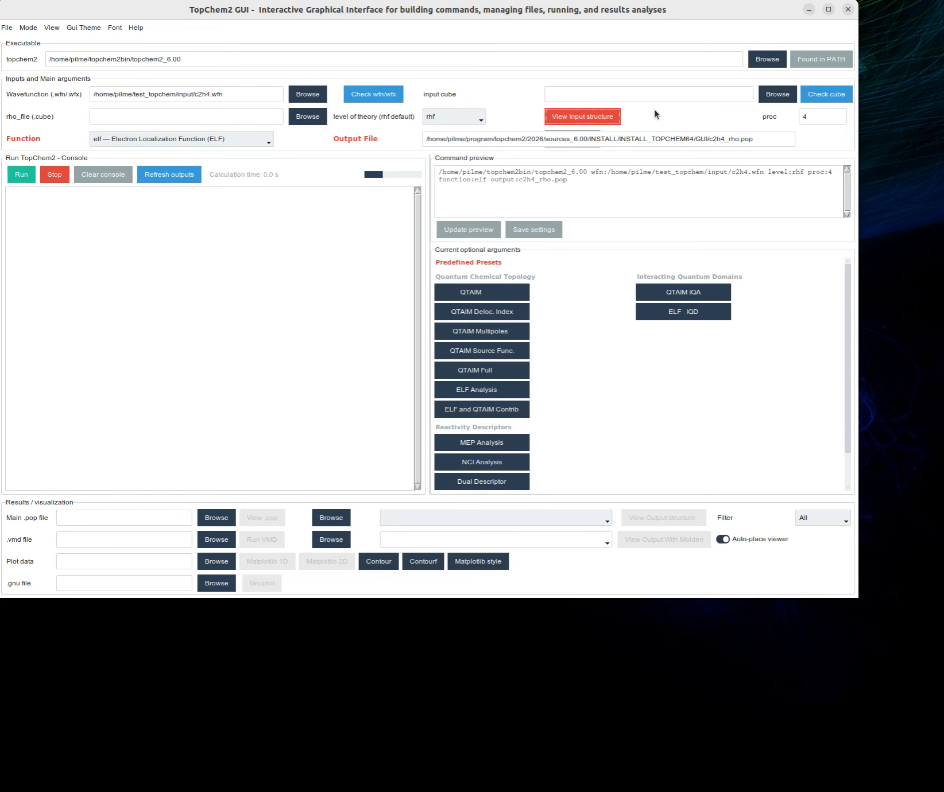
pyautogui.click(810, 117)
pyautogui.click(252, 143)
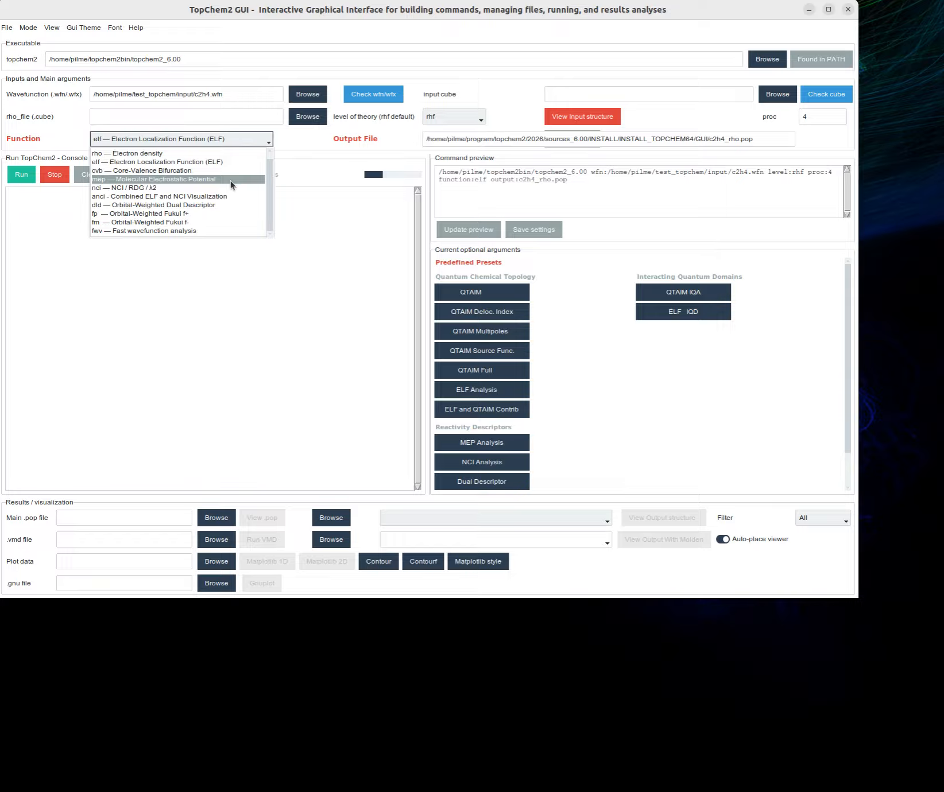
pyautogui.click(293, 144)
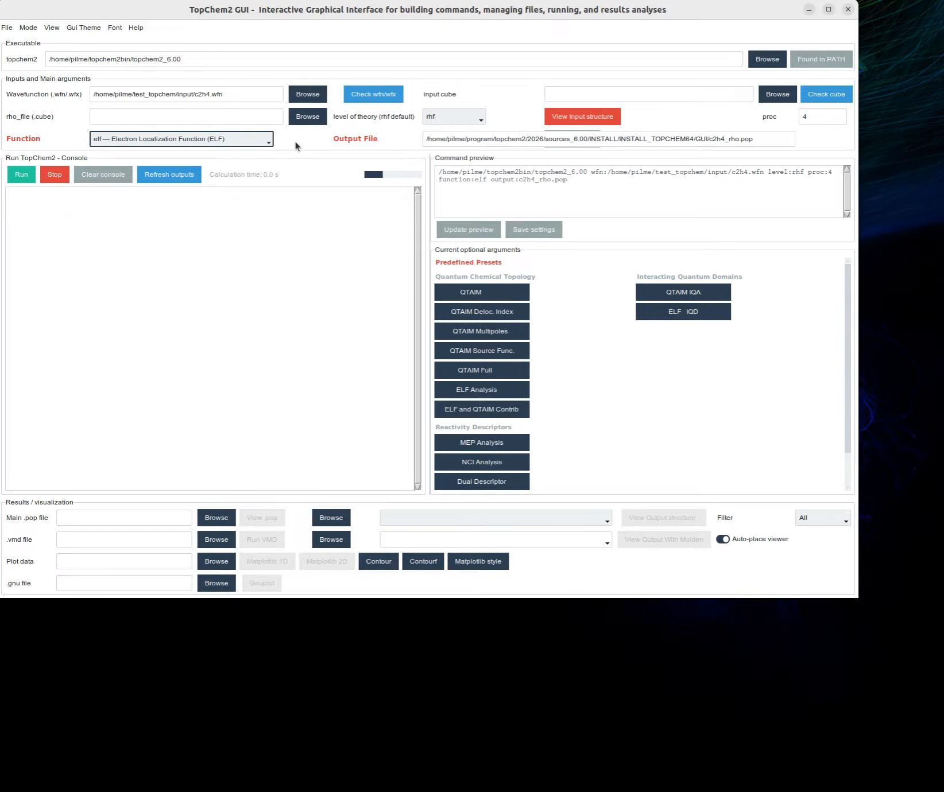
pyautogui.click(426, 141)
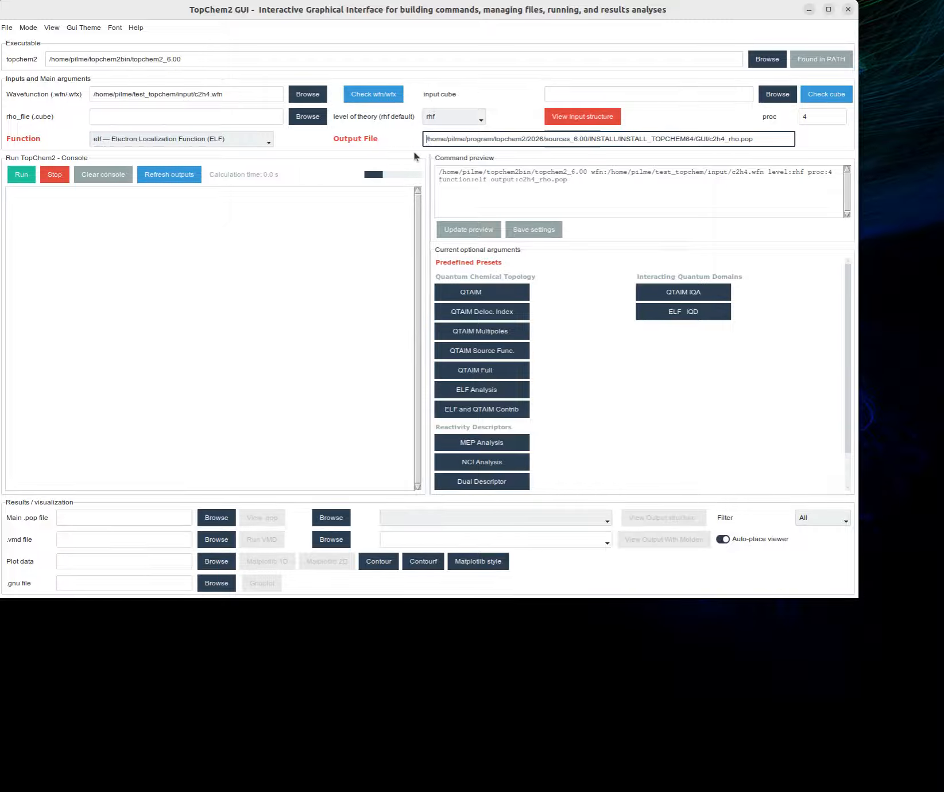
# - Make the main window taller and hide its Executable and Inputs and Main arguments sections
pyautogui.moveTo(858, 599); pyautogui.dragTo(850, 638)
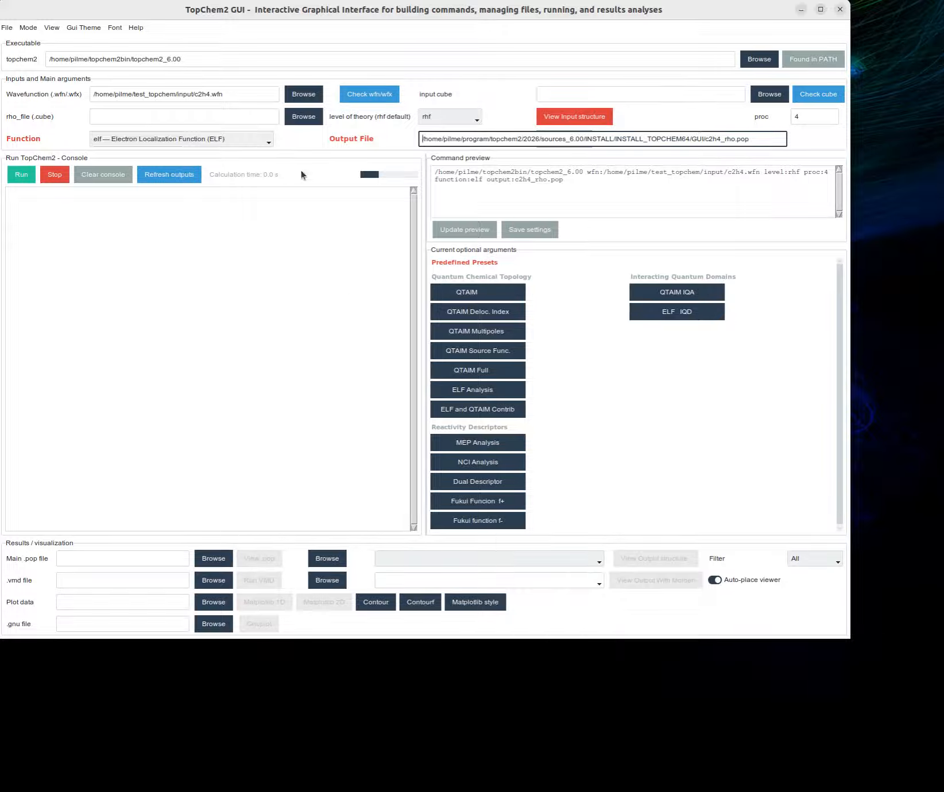
pyautogui.click(58, 27)
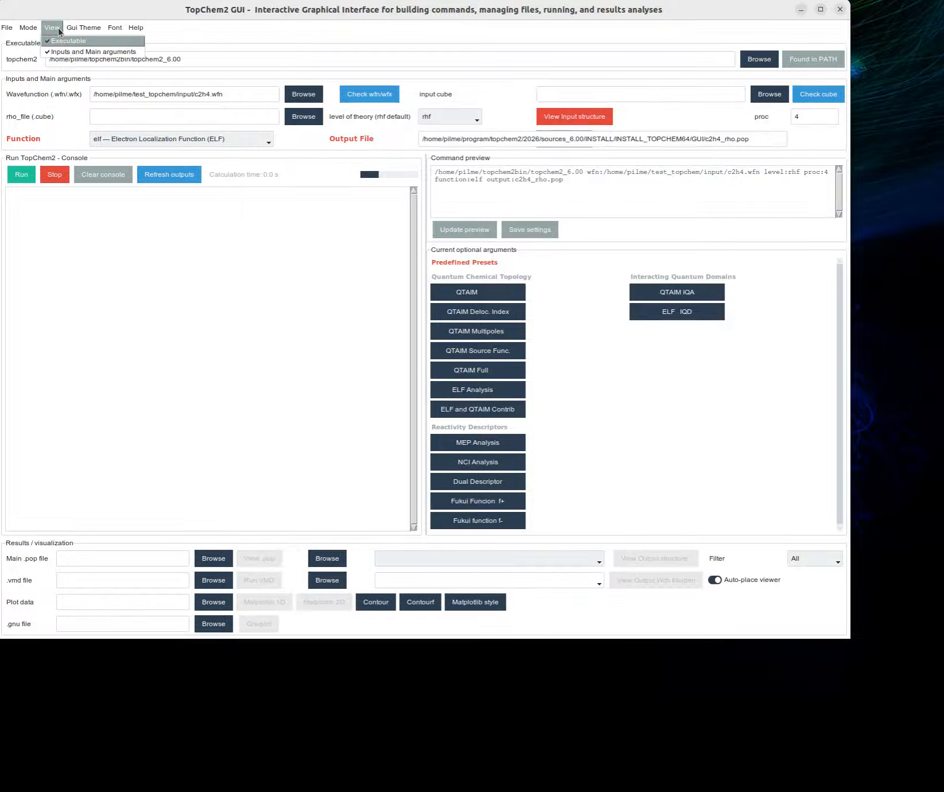
pyautogui.click(57, 41)
pyautogui.click(51, 28)
pyautogui.click(60, 52)
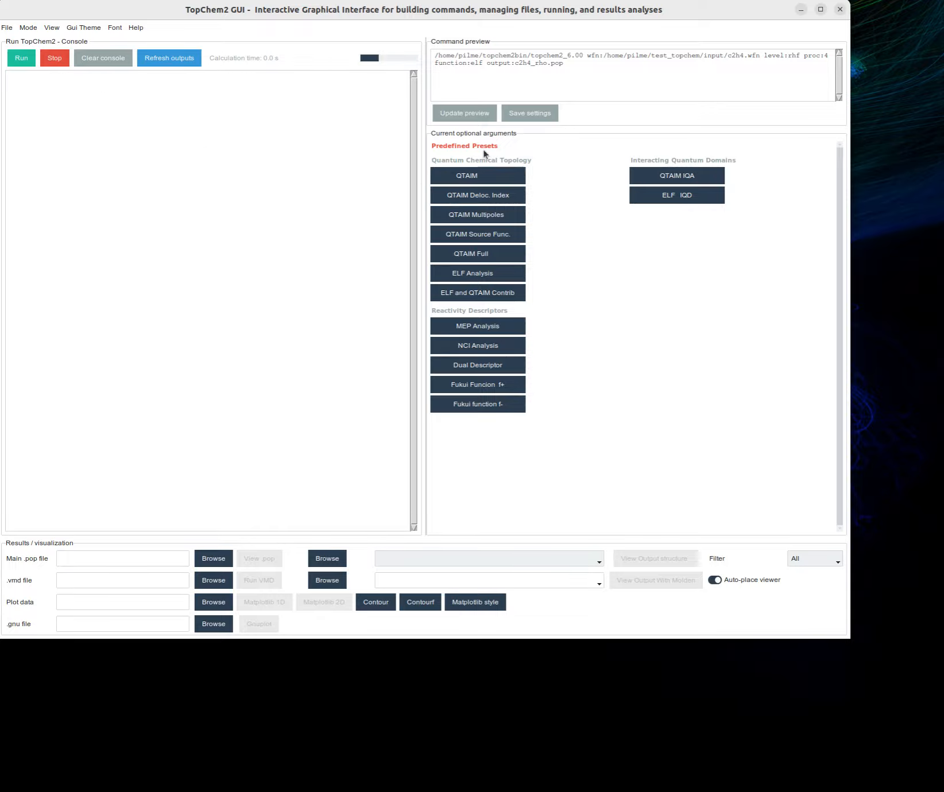
pyautogui.click(591, 63)
pyautogui.press('BackSpace')
pyautogui.press('BackSpace')
pyautogui.write('op')
pyautogui.click(643, 55)
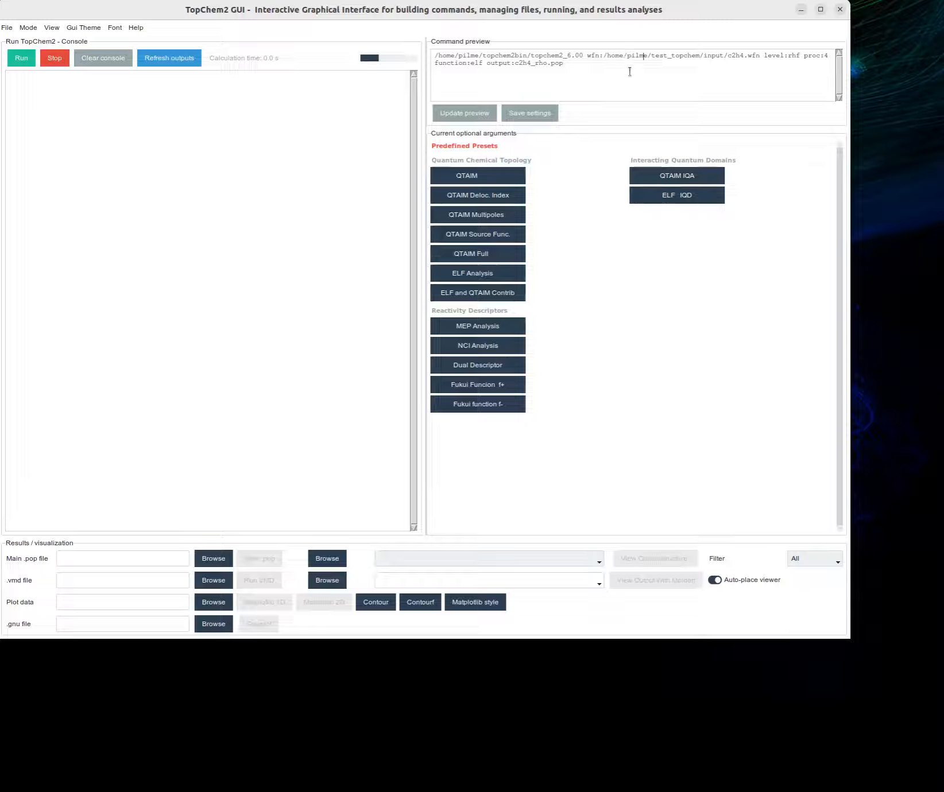
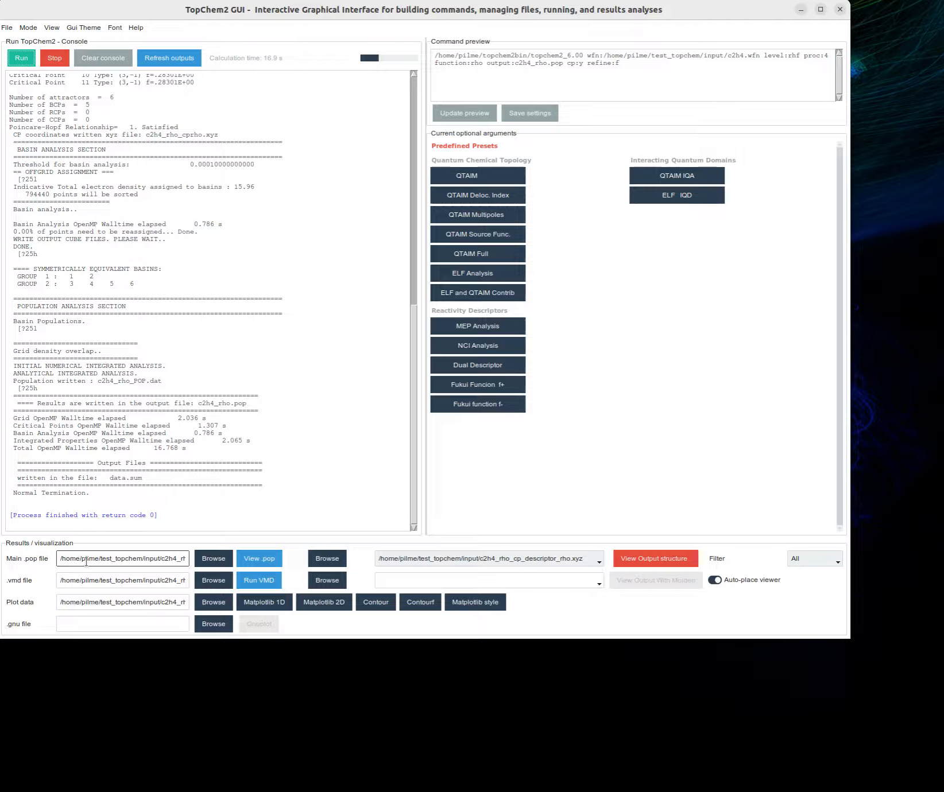
pyautogui.moveTo(161, 561); pyautogui.dragTo(188, 559)
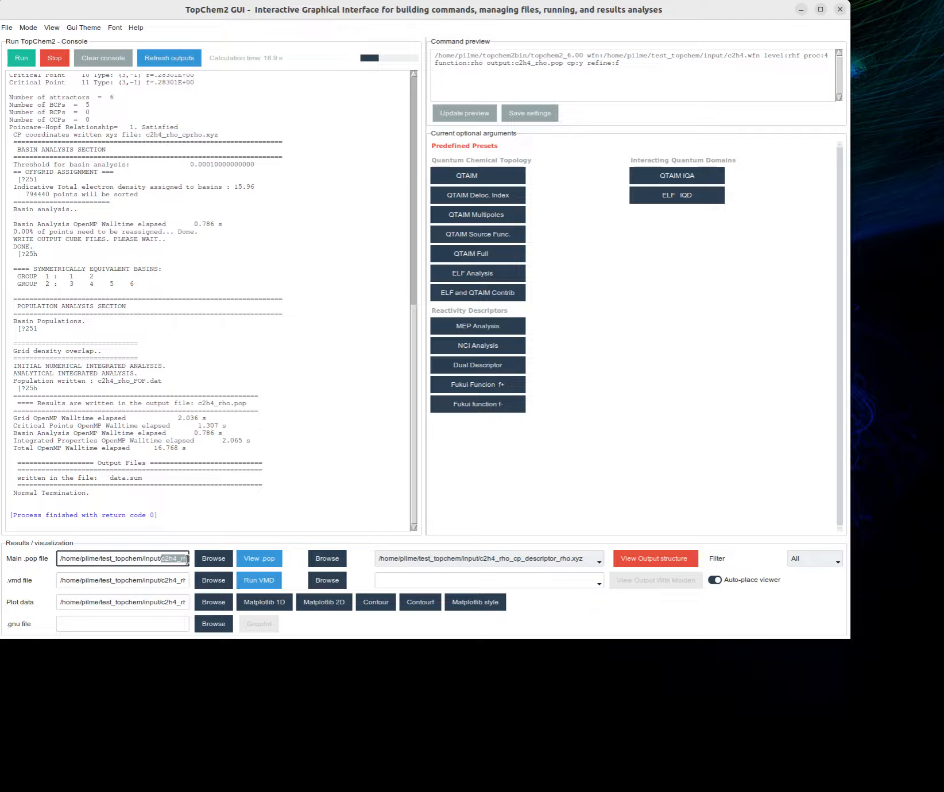
pyautogui.click(656, 85)
pyautogui.moveTo(729, 56); pyautogui.dragTo(760, 55)
pyautogui.click(745, 69)
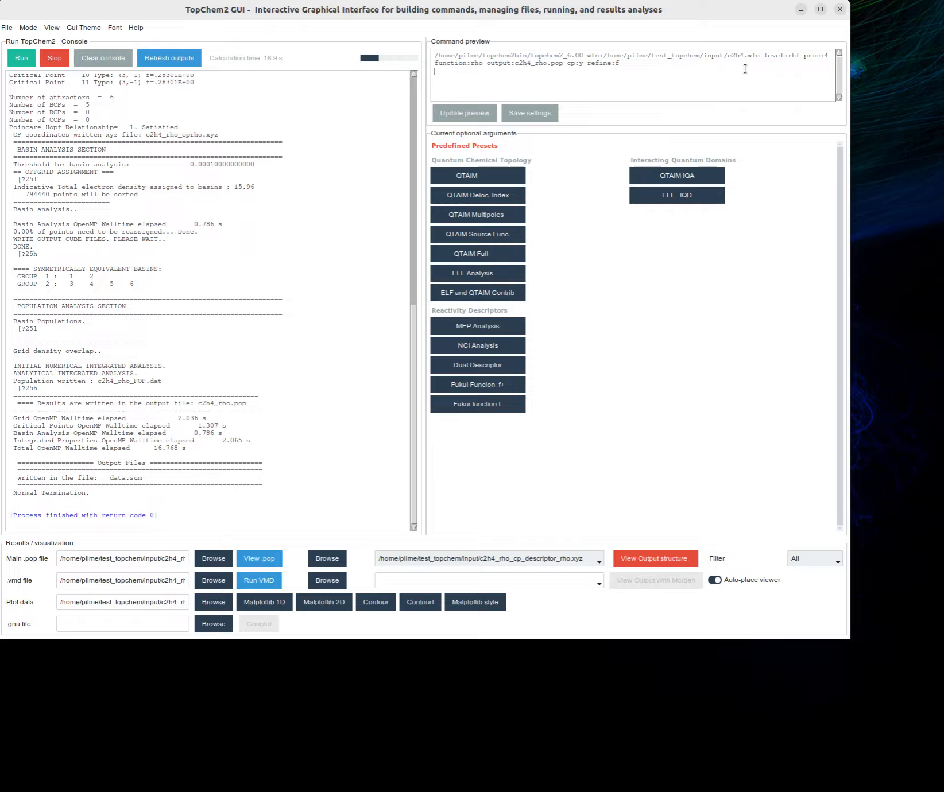
# - Review the c2h4_rho.pop results from the critical points through the basin and population analysis, and close the viewer
pyautogui.click(273, 563)
pyautogui.scroll(-5, 374, 394)
pyautogui.scroll(-20, 375, 392)
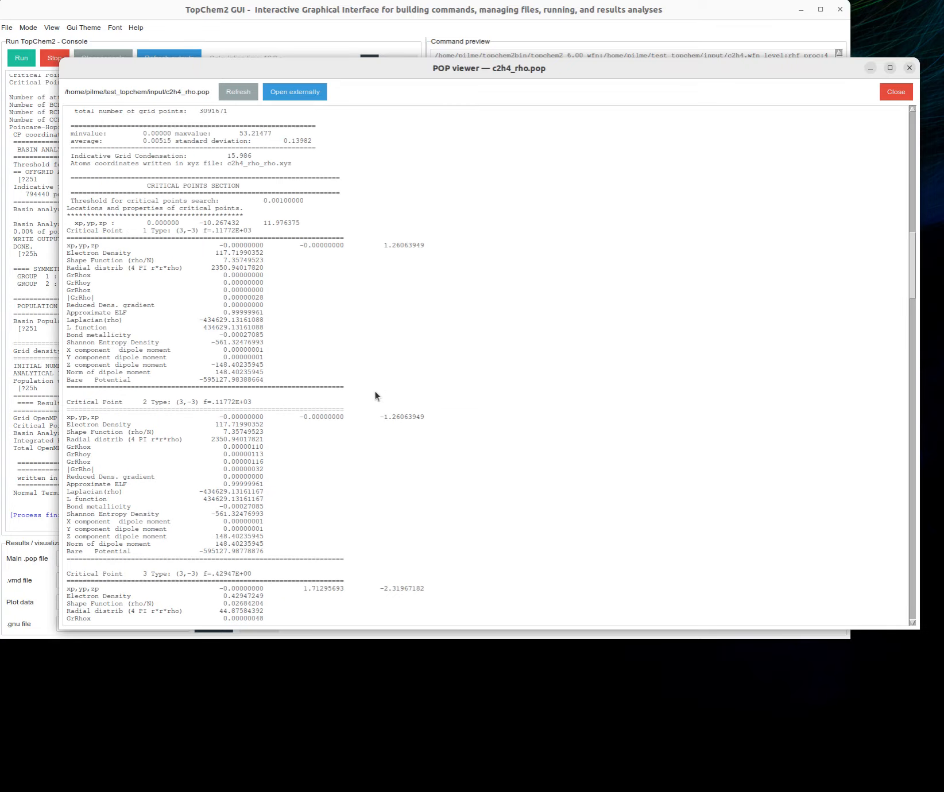
pyautogui.scroll(-3, 354, 341)
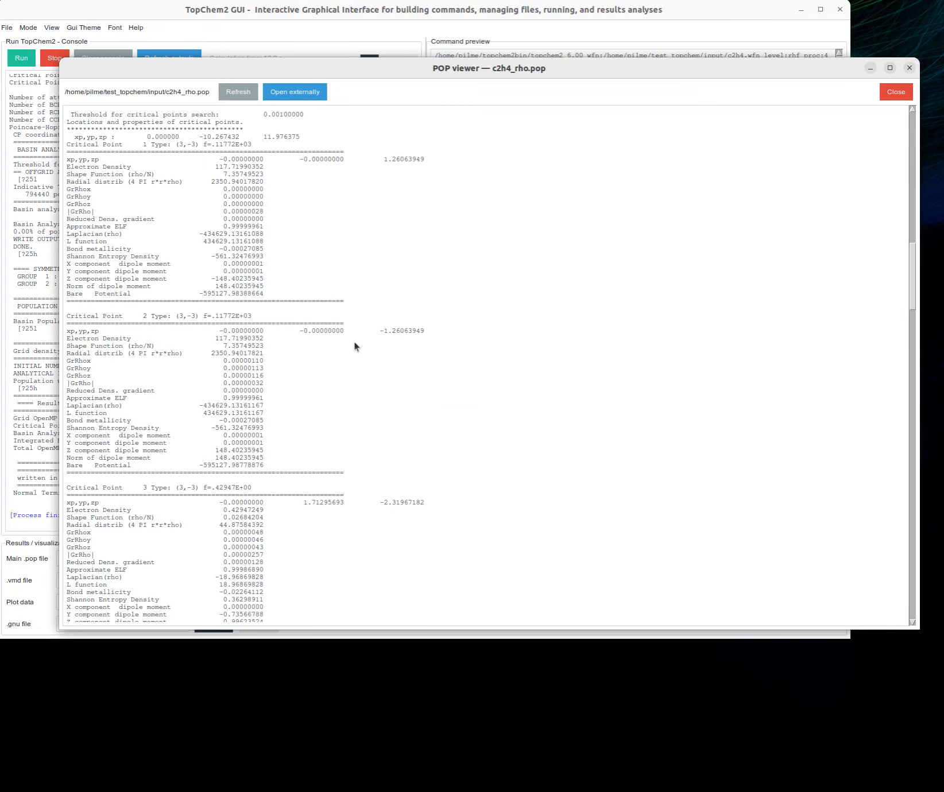
pyautogui.scroll(-20, 353, 341)
pyautogui.scroll(-20, 354, 343)
pyautogui.scroll(-20, 354, 343)
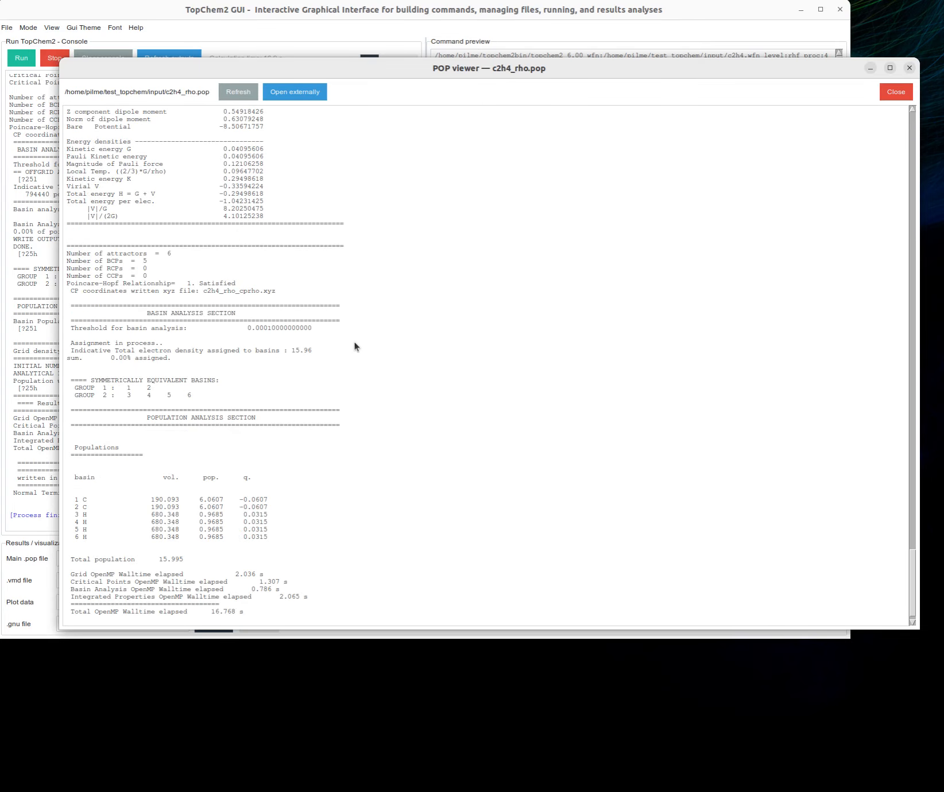
pyautogui.scroll(-1, 354, 343)
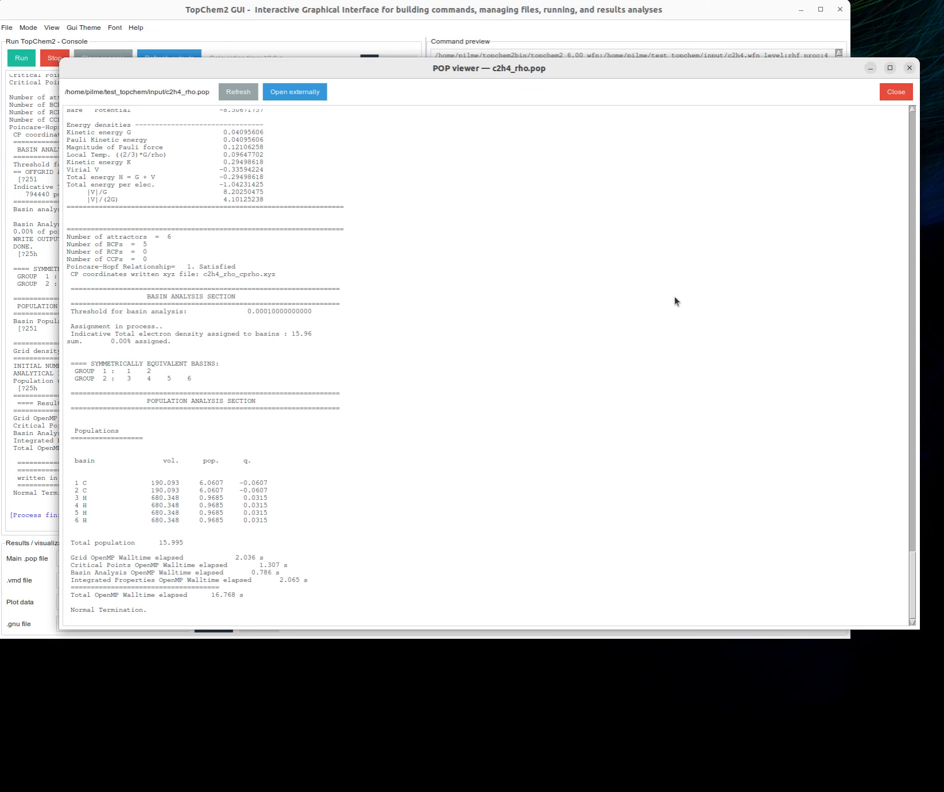
pyautogui.click(890, 94)
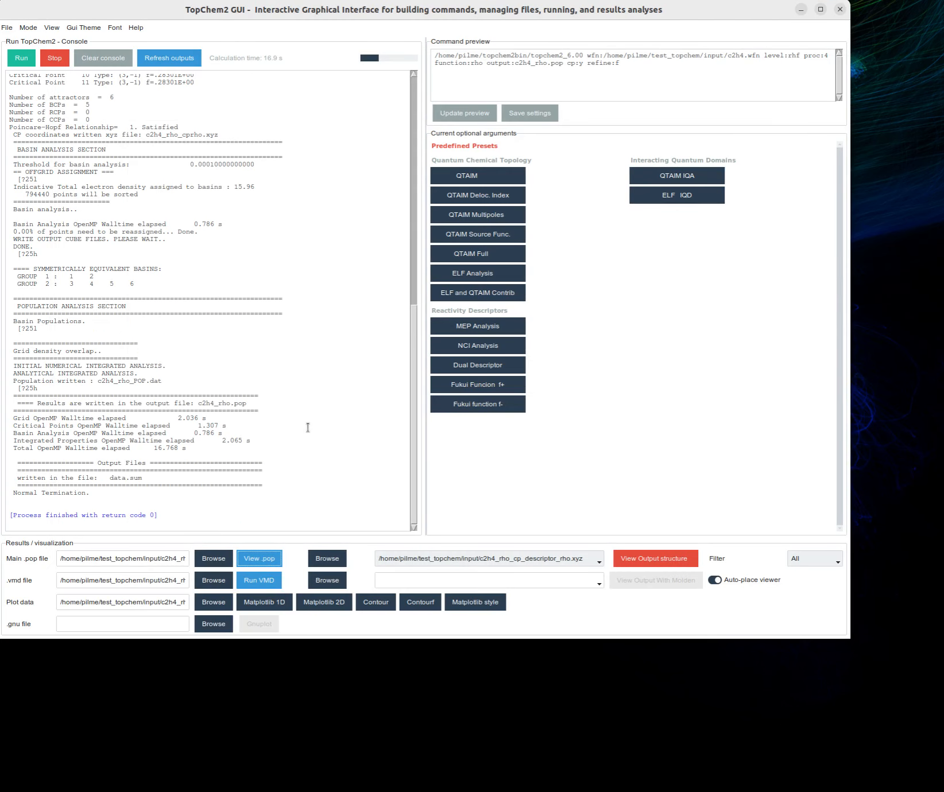
# - Choose c2h4_rho_cp_descriptor_rho.xyz as the output structure, inspect its critical points on the 3D molecule, and close the viewer
pyautogui.click(551, 563)
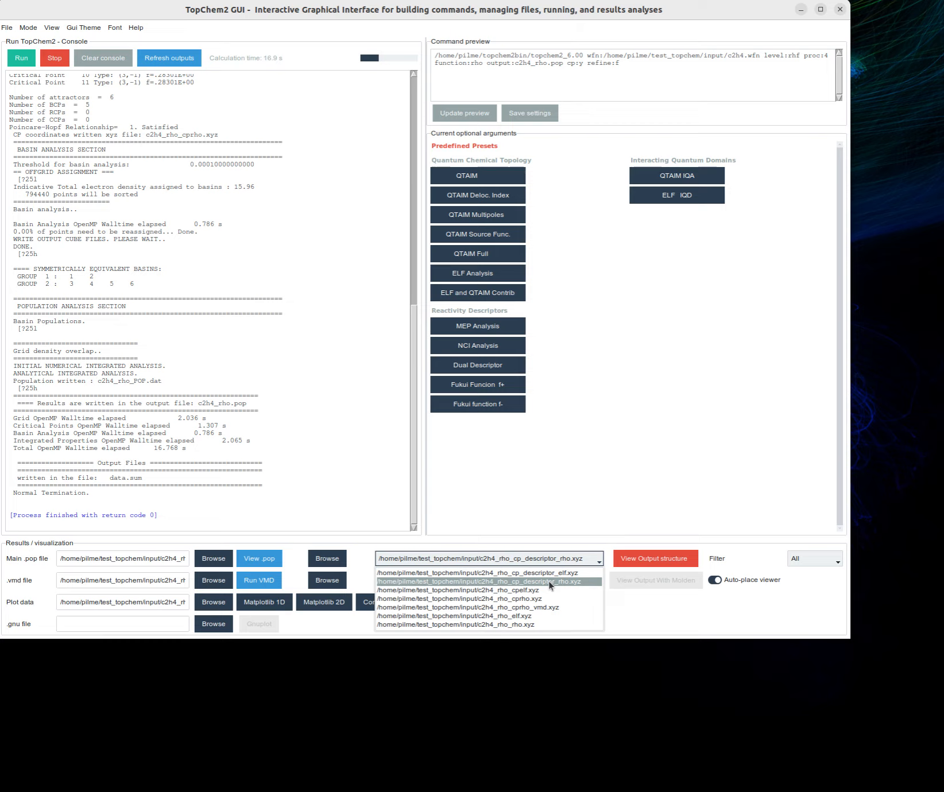
pyautogui.click(549, 581)
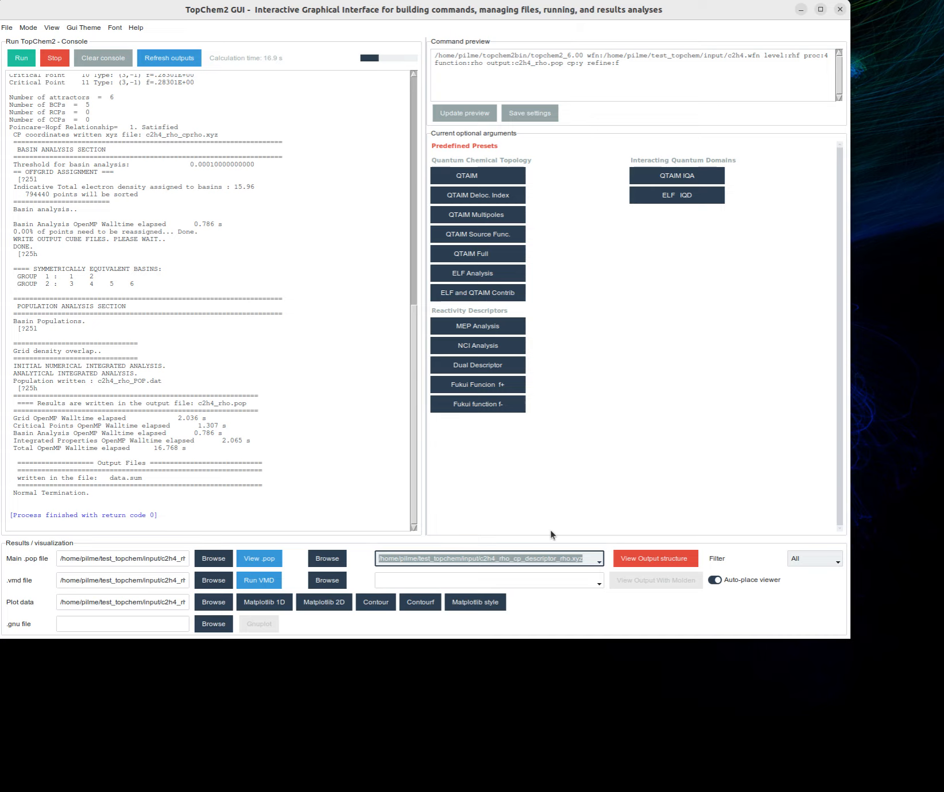
pyautogui.click(647, 555)
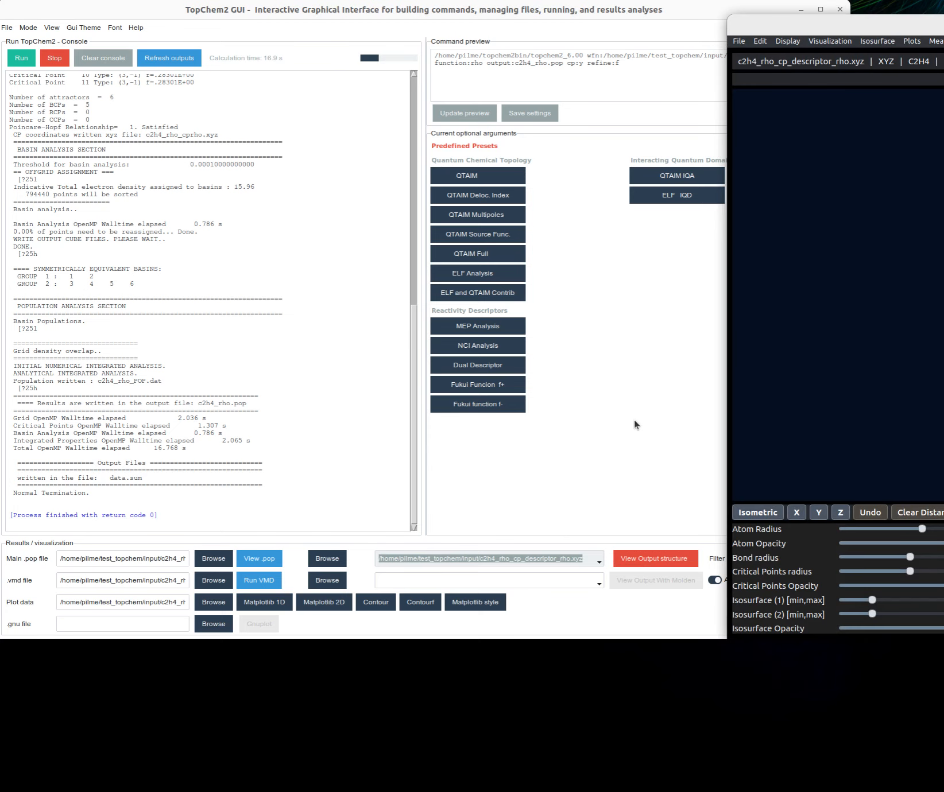
pyautogui.moveTo(865, 27); pyautogui.dragTo(439, 38)
pyautogui.moveTo(482, 284); pyautogui.dragTo(603, 287)
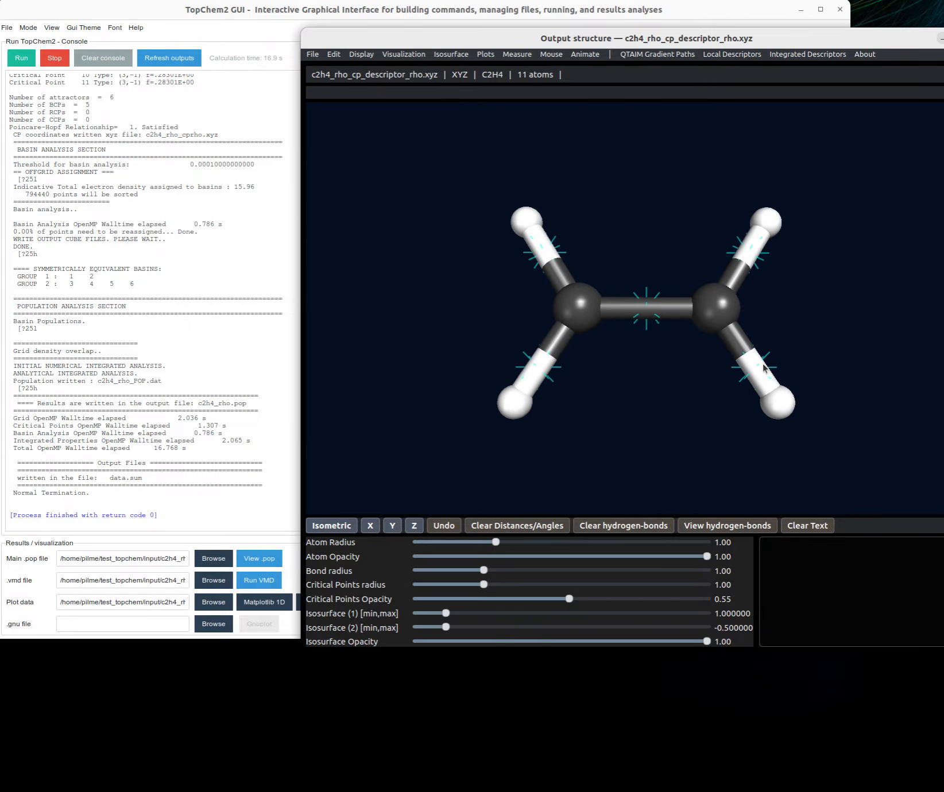
pyautogui.moveTo(653, 38); pyautogui.dragTo(561, 38)
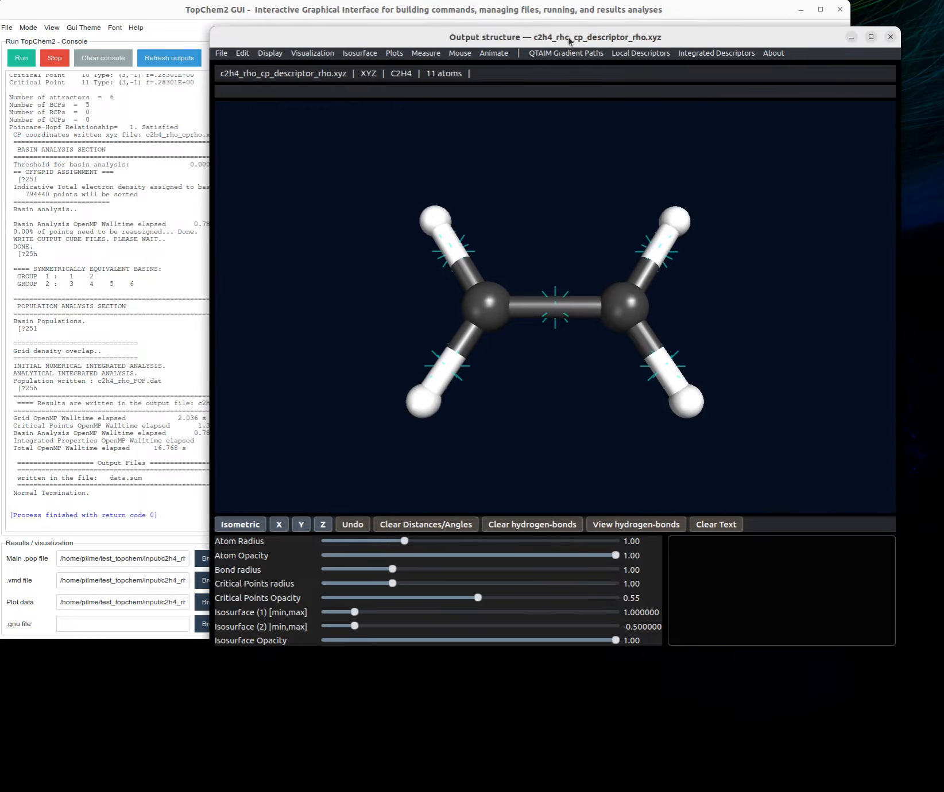
pyautogui.click(890, 37)
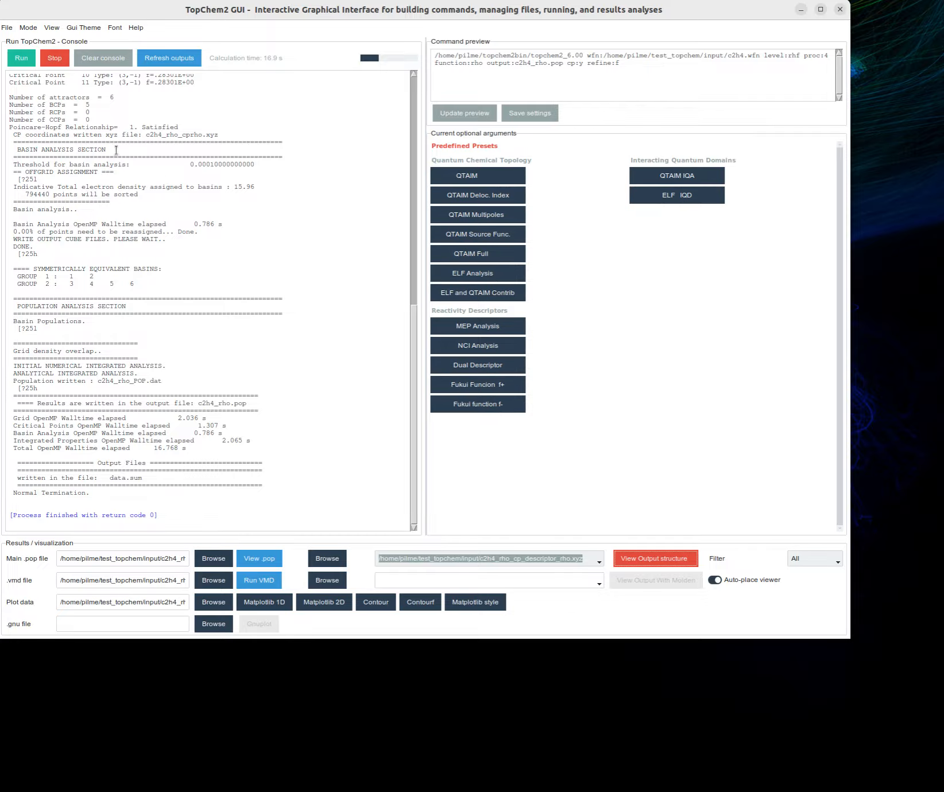
# - Clear the run console's output
pyautogui.click(99, 56)
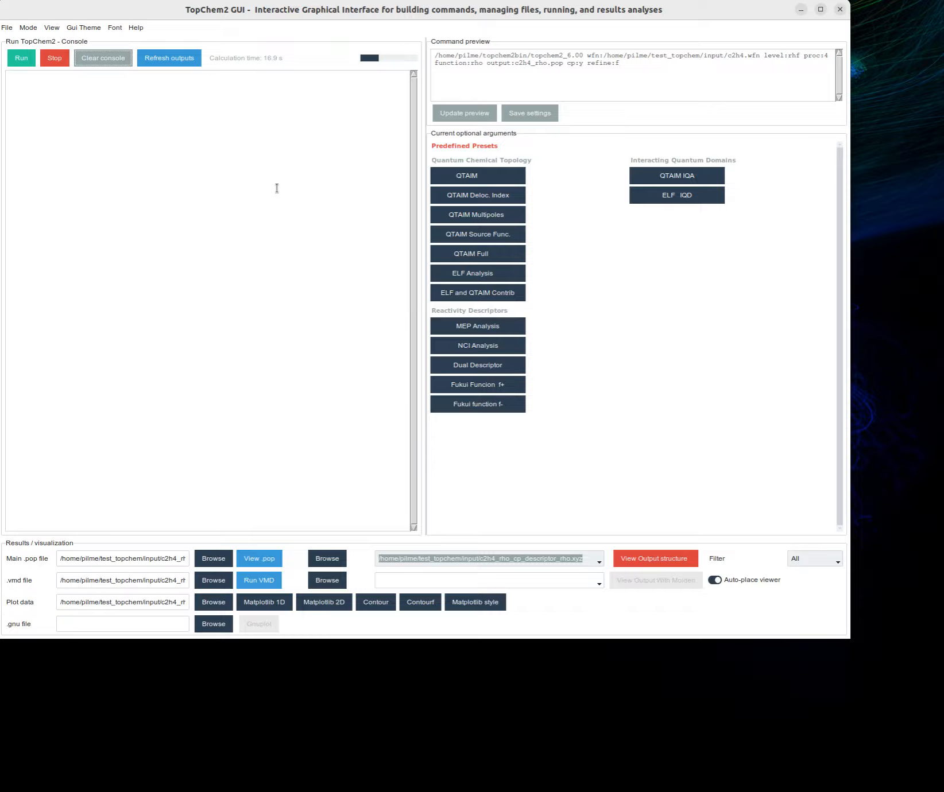
# - Run the calculation with the ELF Analysis preset and check which .pop result files are available
pyautogui.click(513, 278)
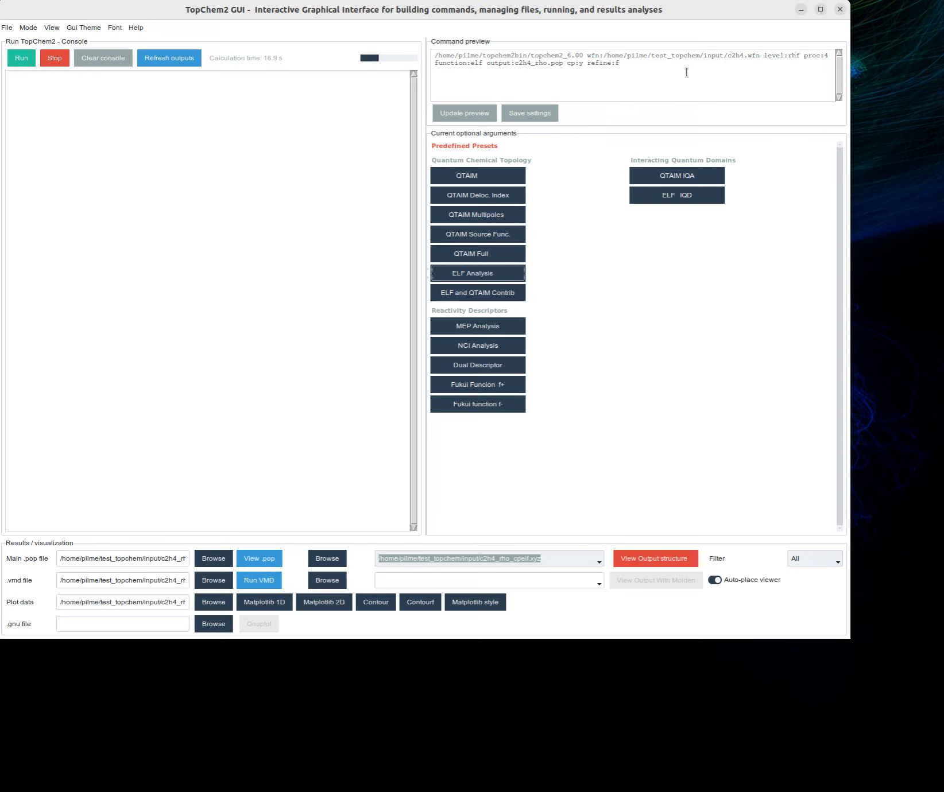
pyautogui.click(441, 63)
pyautogui.moveTo(442, 63); pyautogui.dragTo(480, 62)
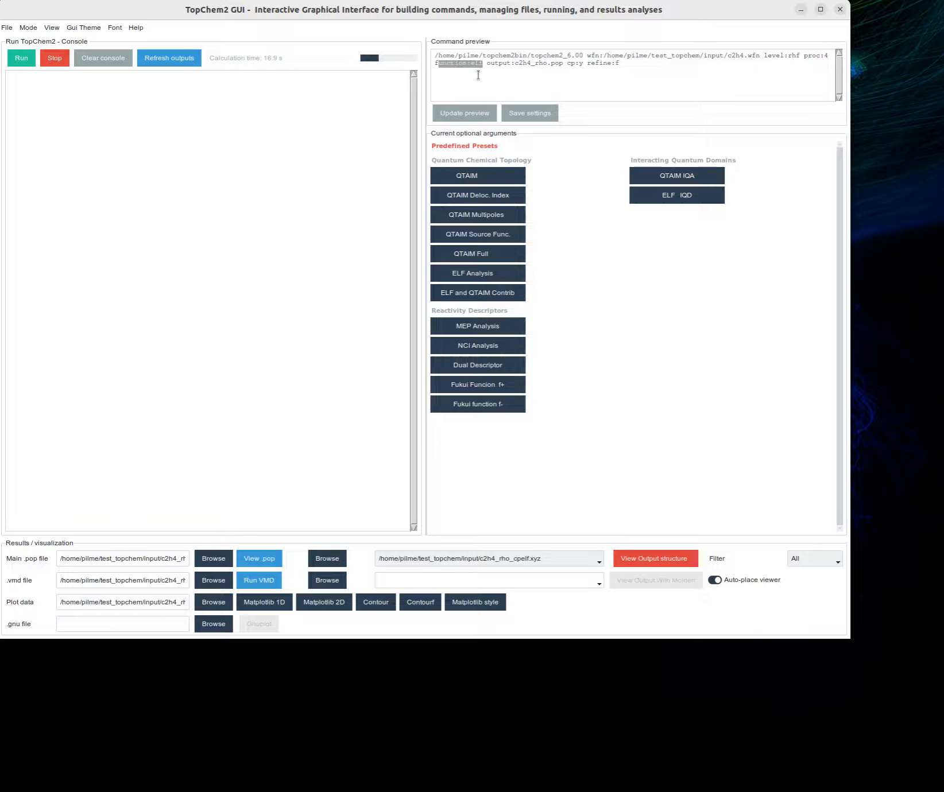
pyautogui.click(25, 58)
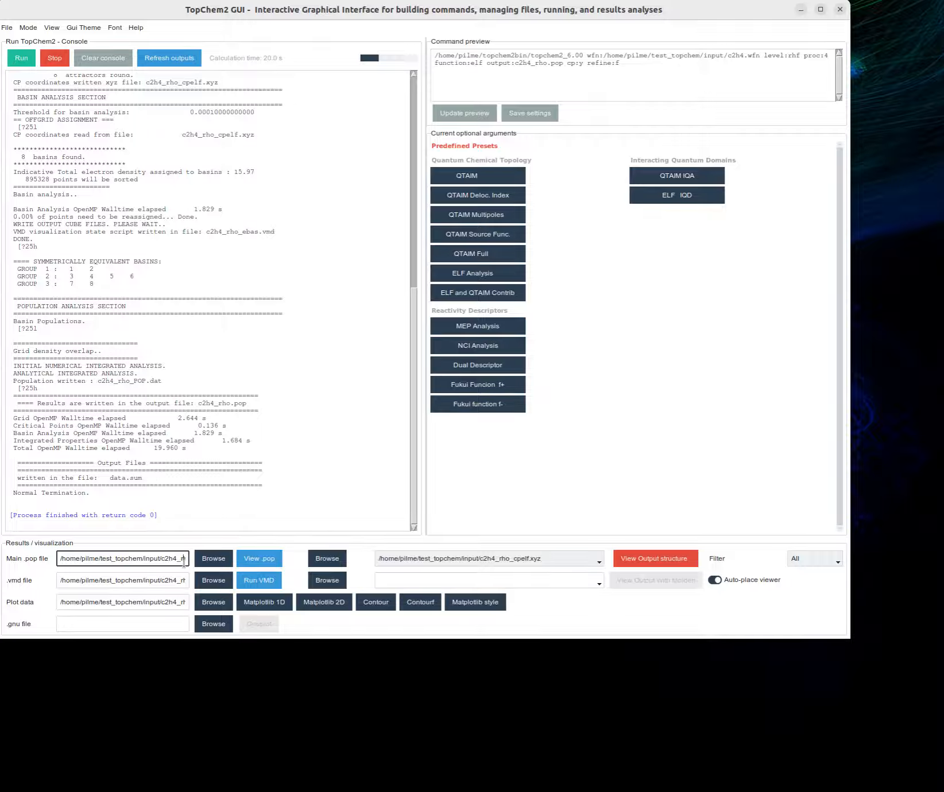
pyautogui.click(205, 563)
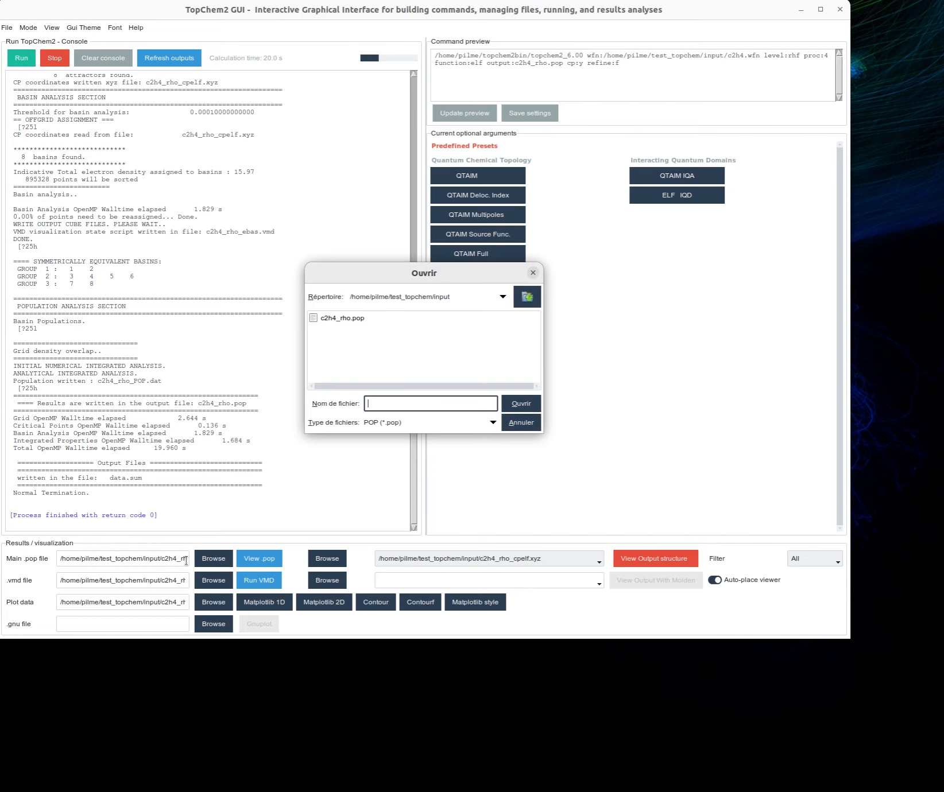
pyautogui.click(521, 422)
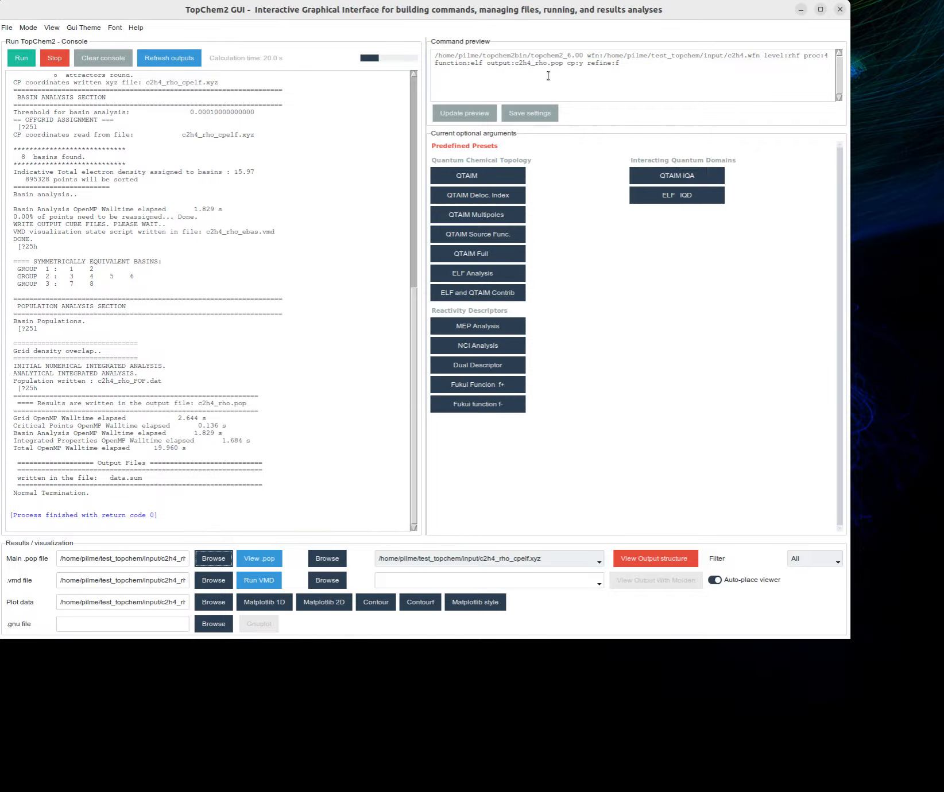
# - Change the command's output file name to c2h4_elf.pop, and rerun the ELF analysis with a cleared console
pyautogui.click(545, 64)
pyautogui.press('BackSpace')
pyautogui.press('BackSpace')
pyautogui.press('BackSpace')
pyautogui.write('elf')
pyautogui.click(551, 85)
pyautogui.click(91, 56)
pyautogui.click(29, 57)
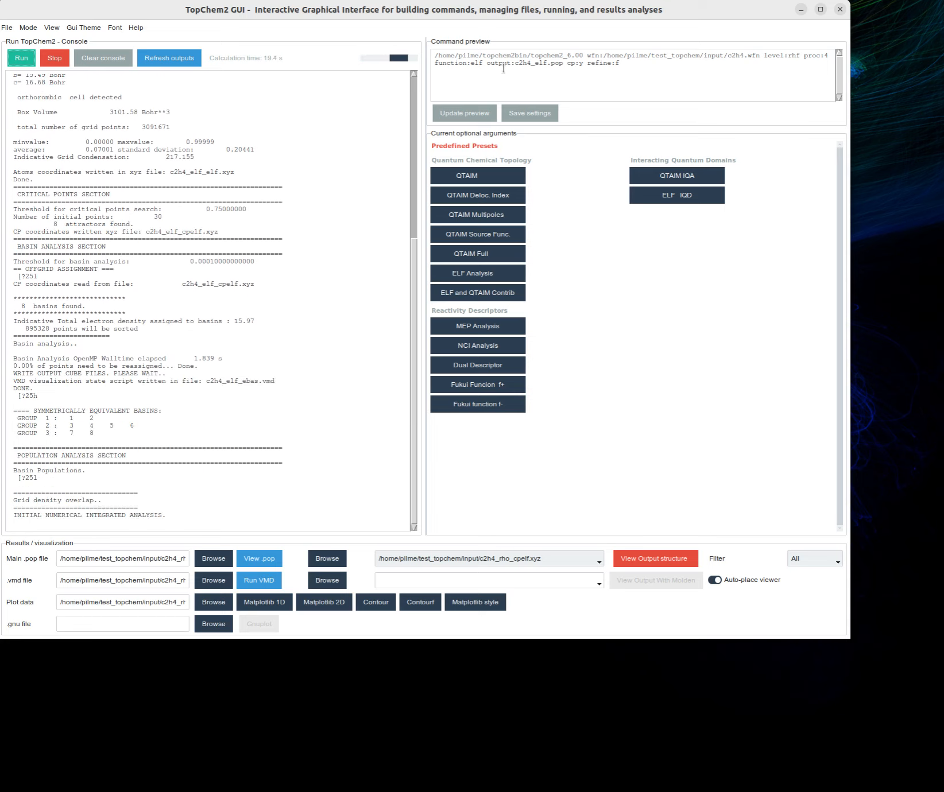
pyautogui.moveTo(516, 63); pyautogui.dragTo(563, 63)
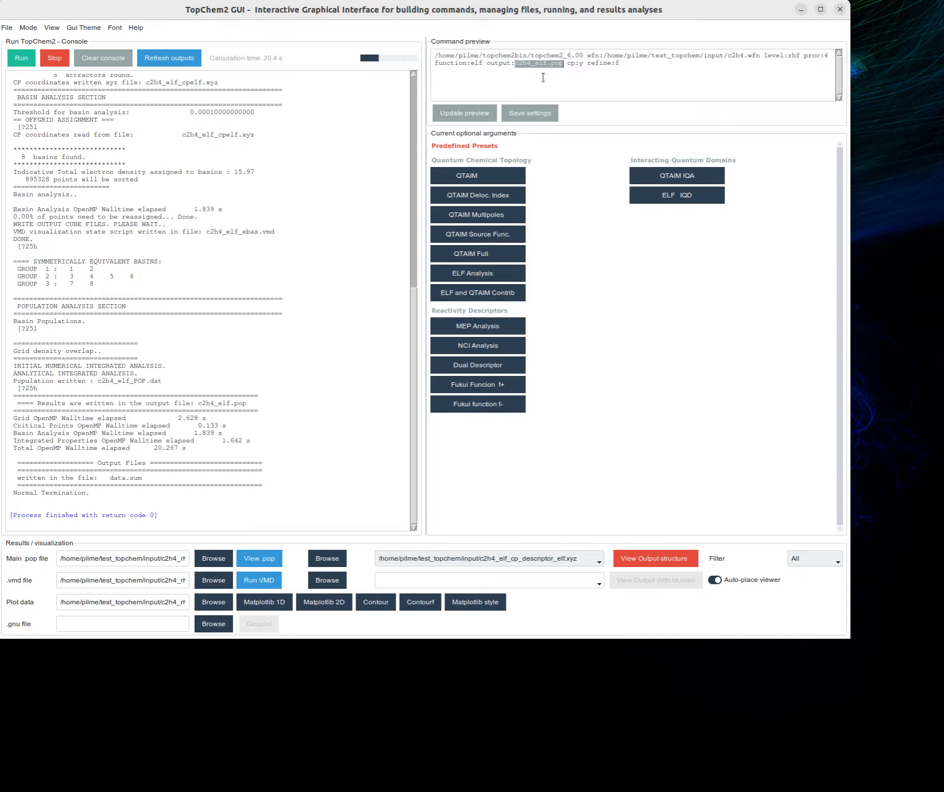
pyautogui.click(543, 77)
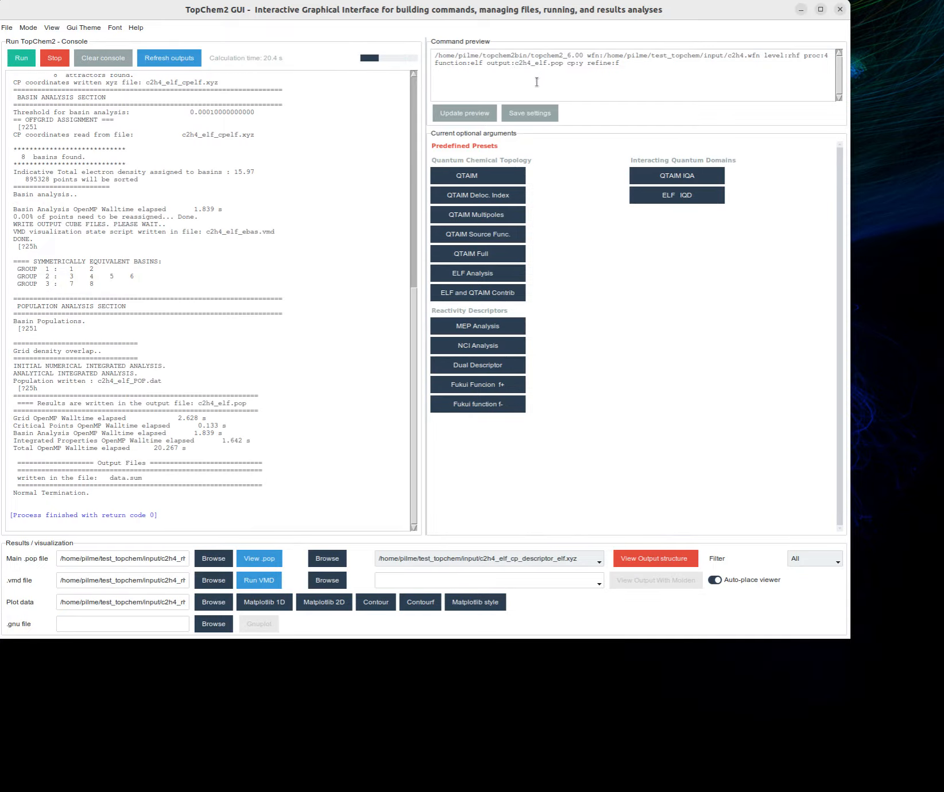
# - Choose c2h4_elf.pop as the main .pop file, review its results down to the basin populations, and close the viewer
pyautogui.click(221, 560)
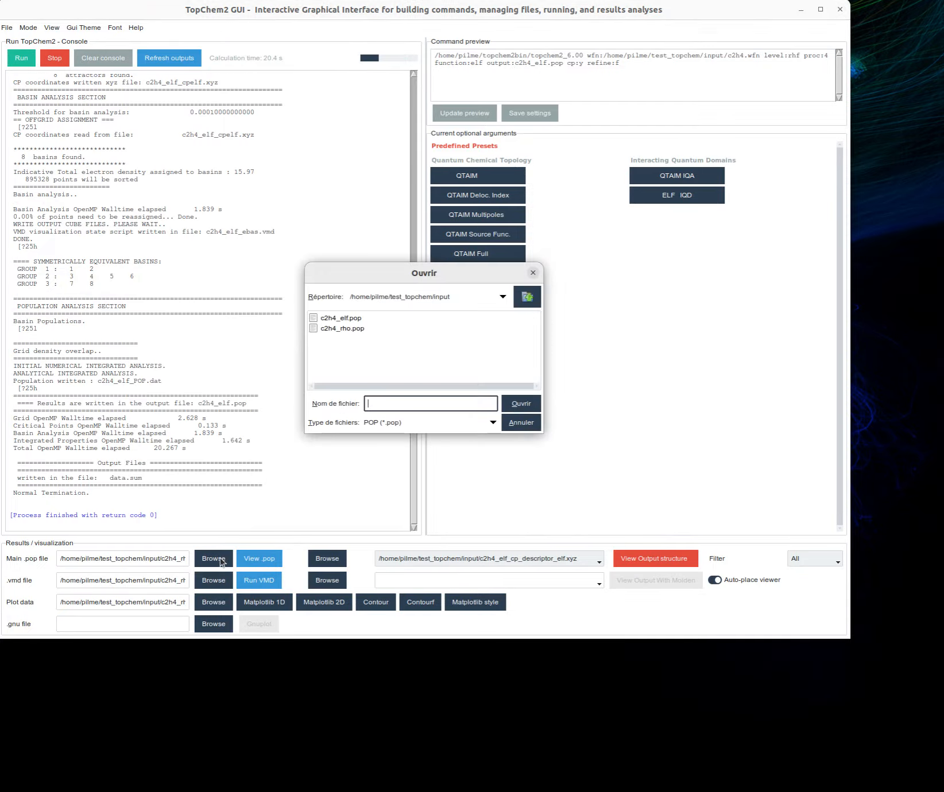
pyautogui.doubleClick(351, 319)
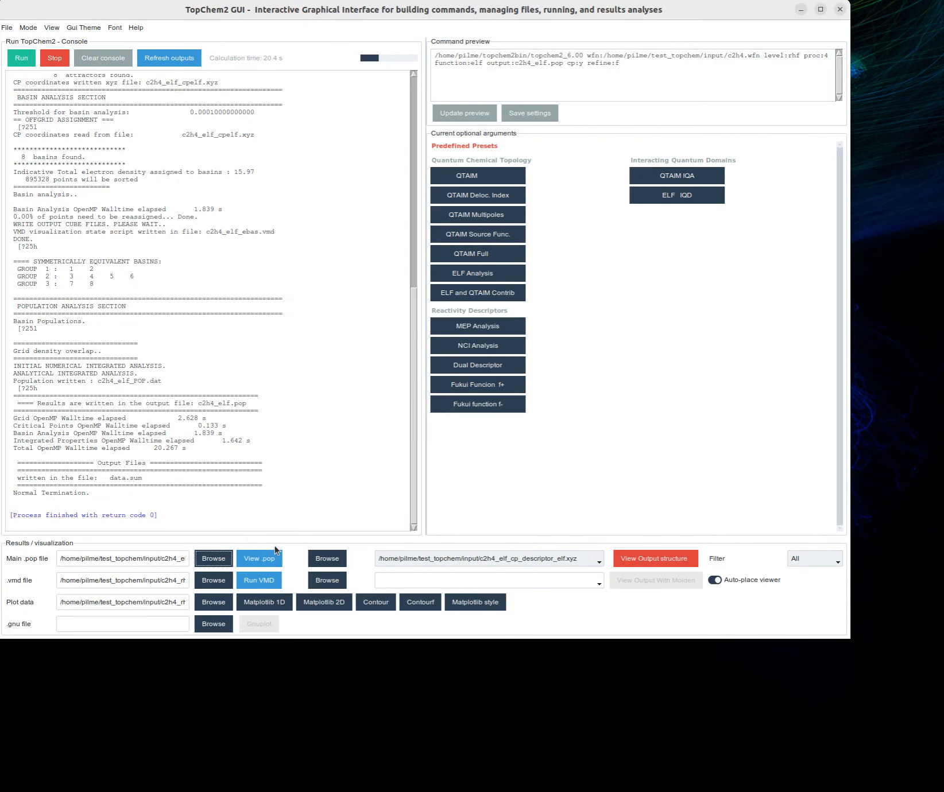
pyautogui.click(258, 558)
pyautogui.scroll(-15, 375, 400)
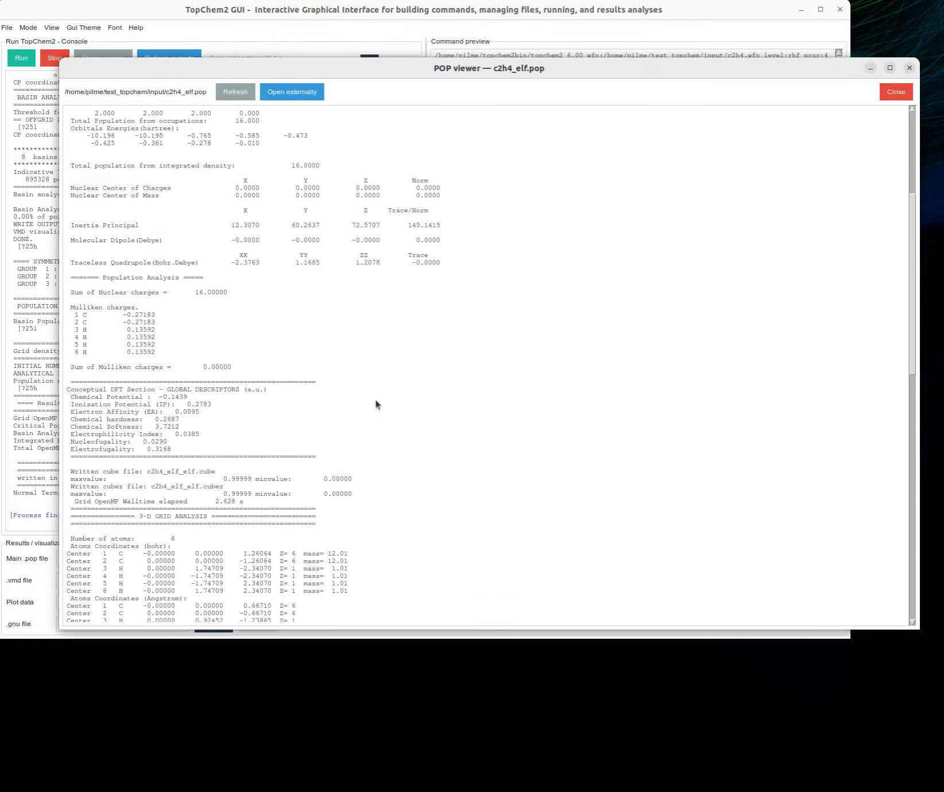
pyautogui.scroll(1, 375, 400)
pyautogui.scroll(-14, 375, 400)
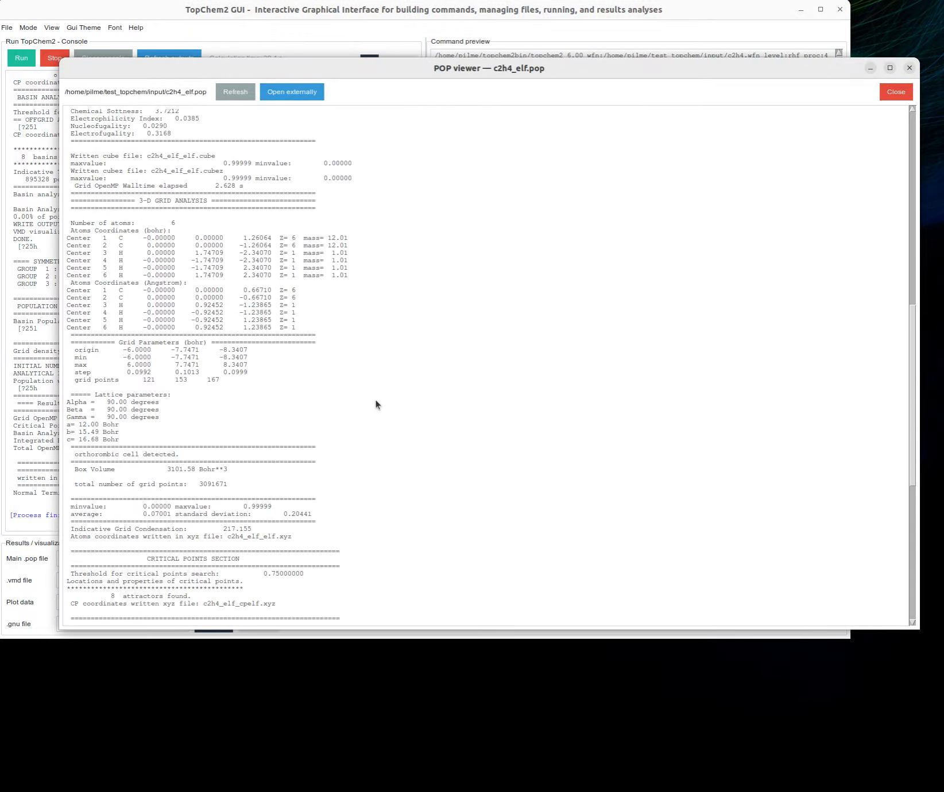
pyautogui.scroll(-9, 376, 400)
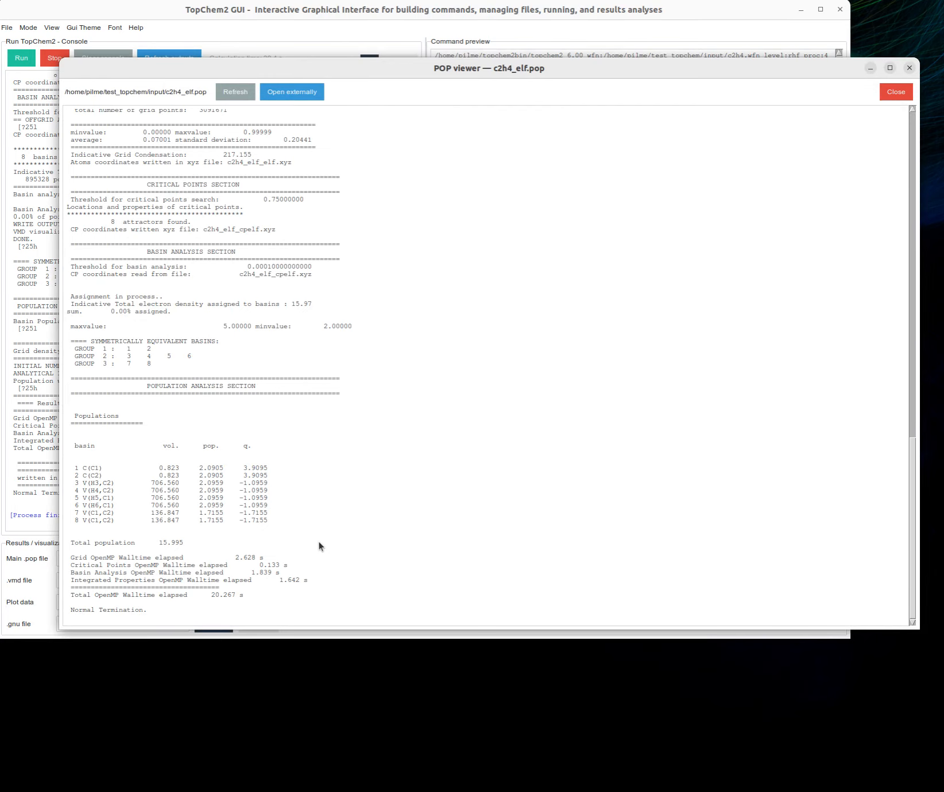
pyautogui.scroll(20, 319, 542)
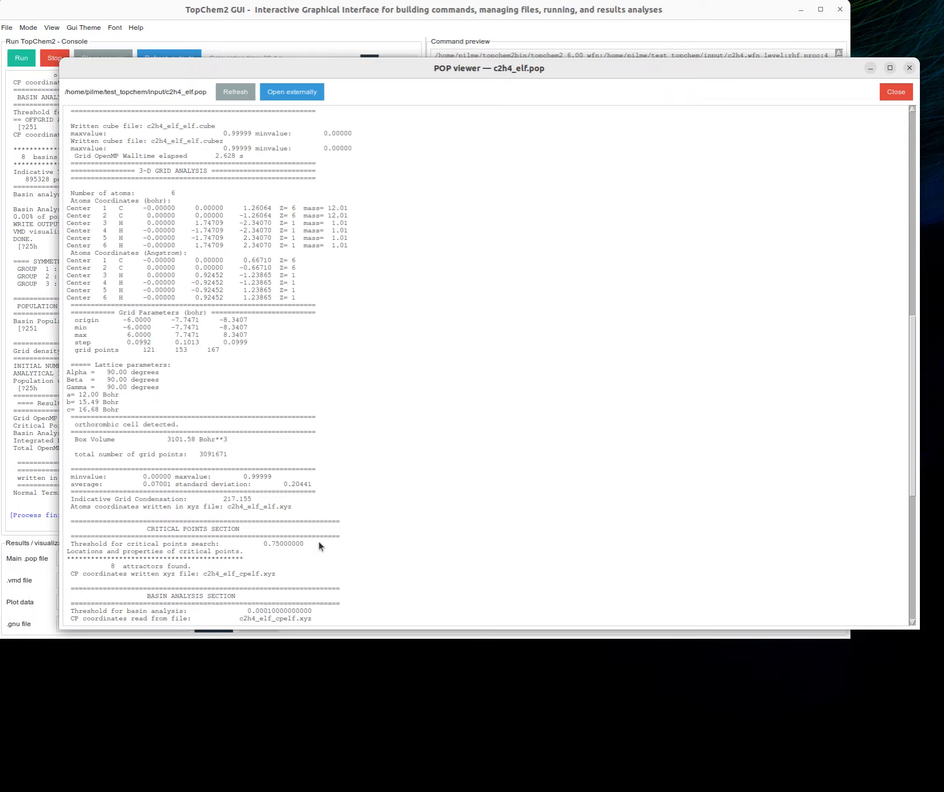
pyautogui.scroll(5, 318, 542)
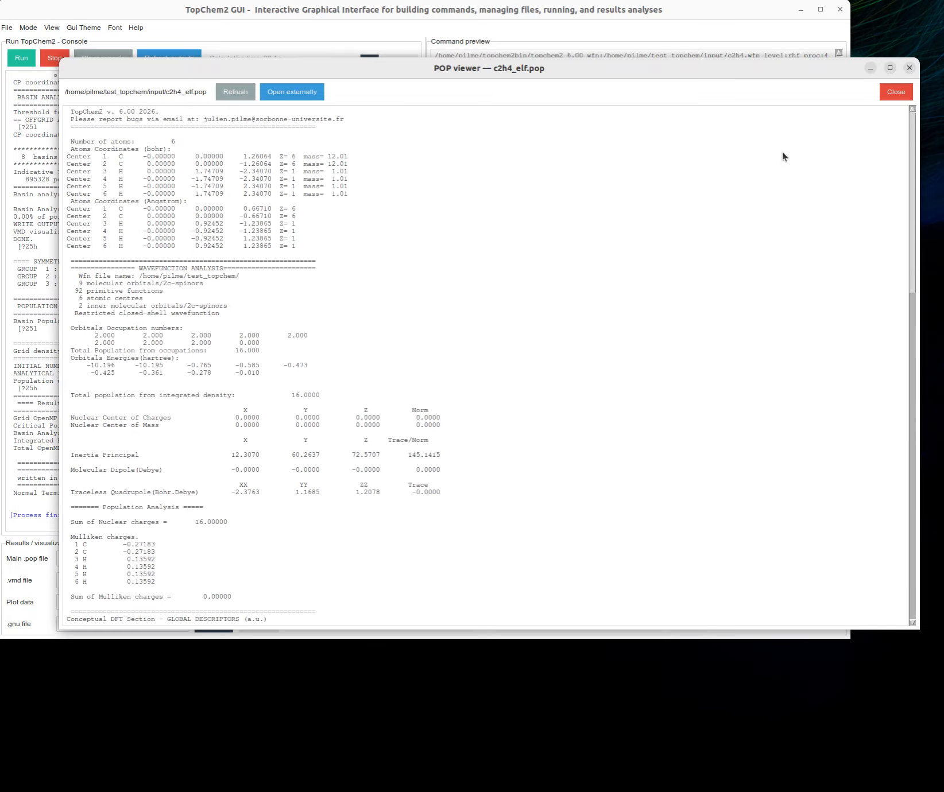
pyautogui.click(894, 93)
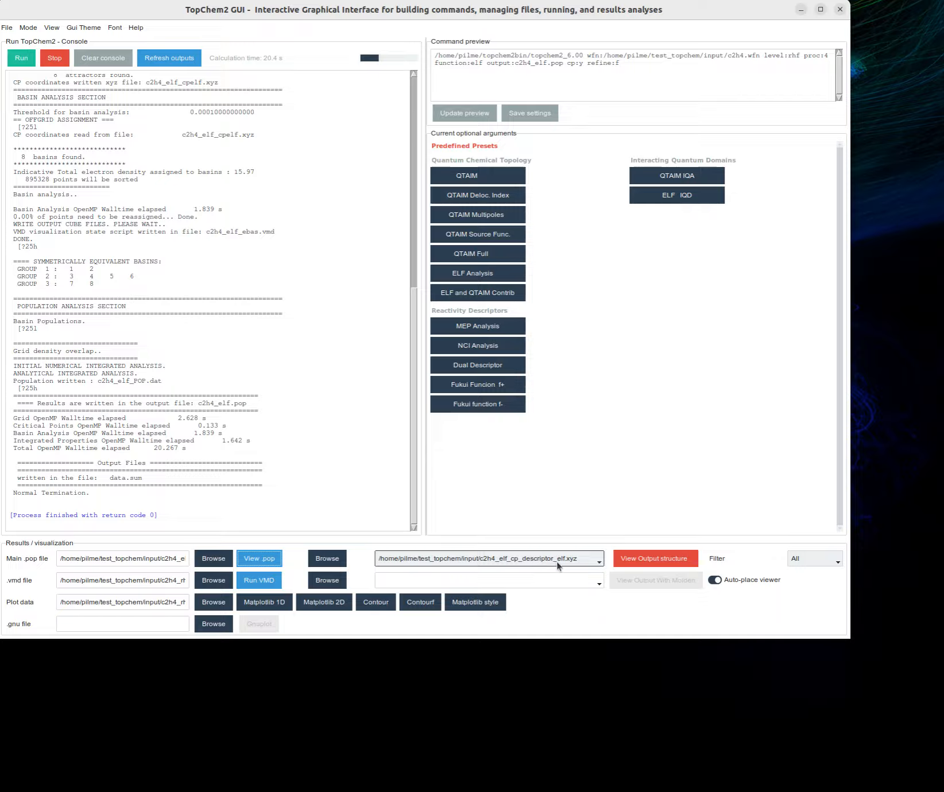
# - View the c2h4_elf_cp_descriptor_elf.xyz output structure, rotate the molecule to inspect its ELF attractors, and exit the viewer
pyautogui.click(638, 559)
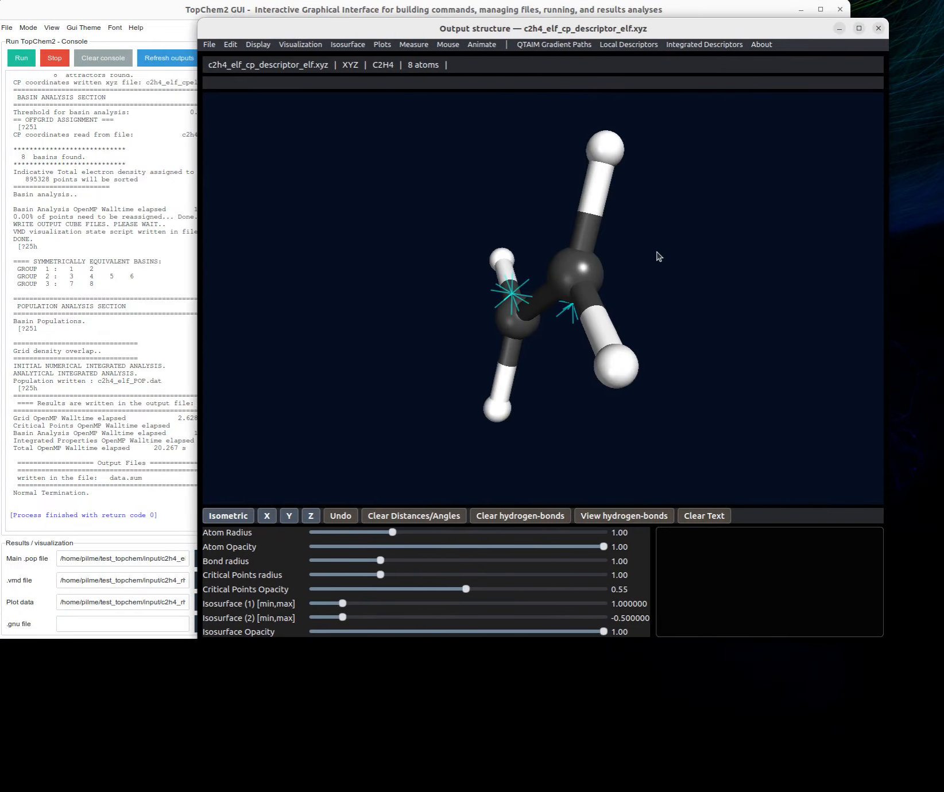
pyautogui.moveTo(659, 256); pyautogui.dragTo(534, 380)
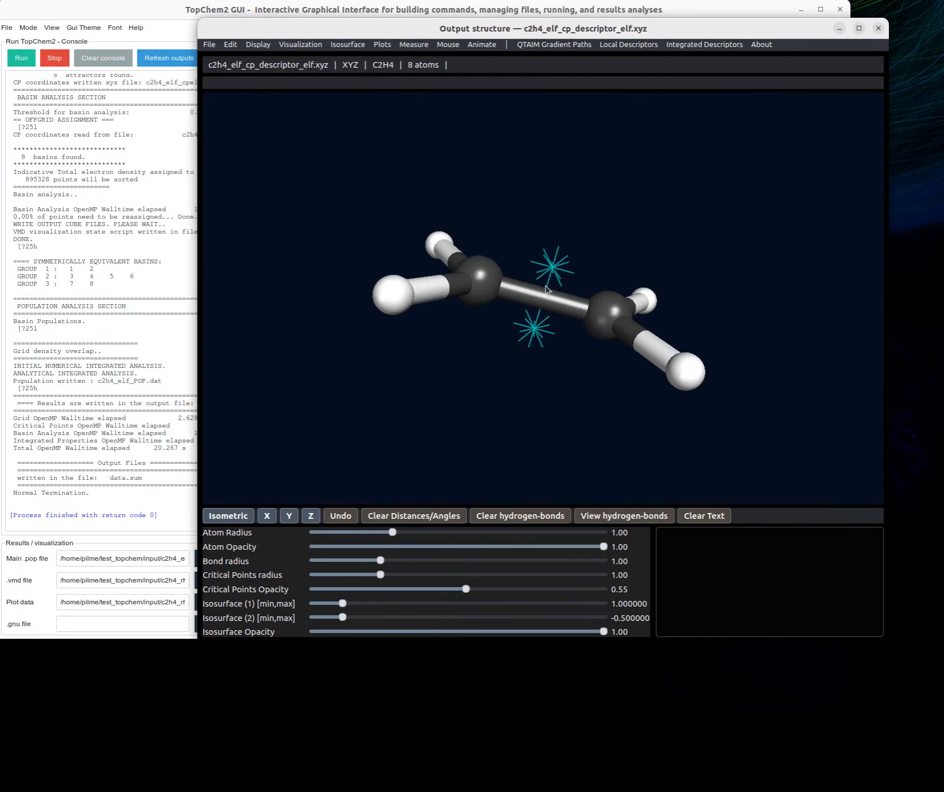
pyautogui.moveTo(568, 352); pyautogui.dragTo(583, 345)
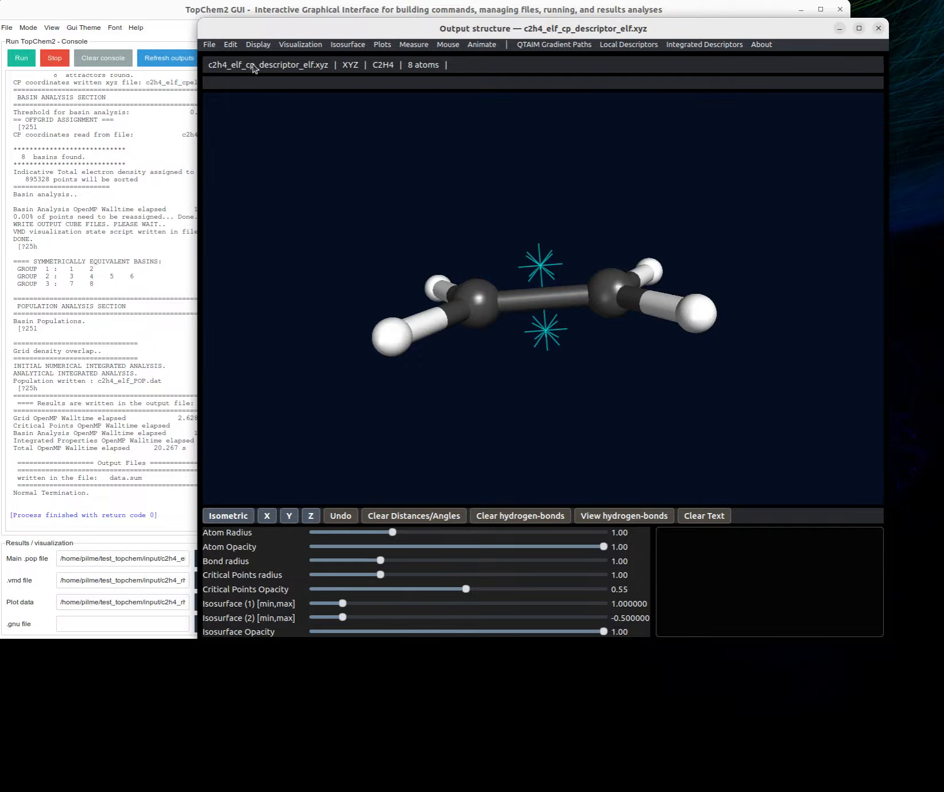
pyautogui.moveTo(236, 26); pyautogui.dragTo(218, 29)
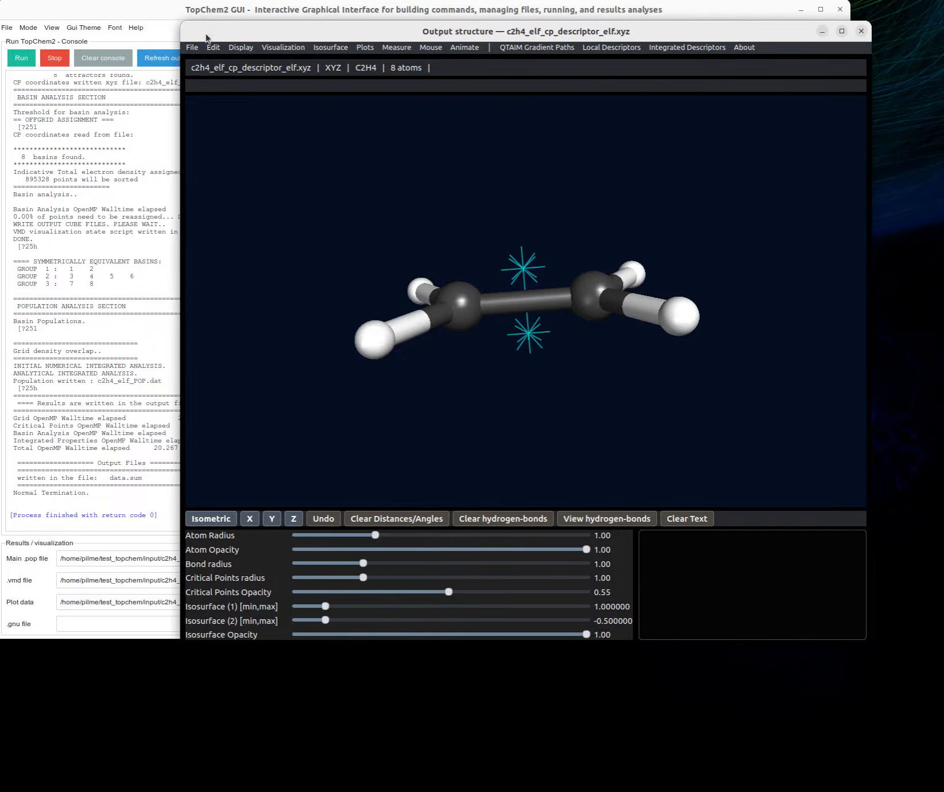
pyautogui.click(196, 48)
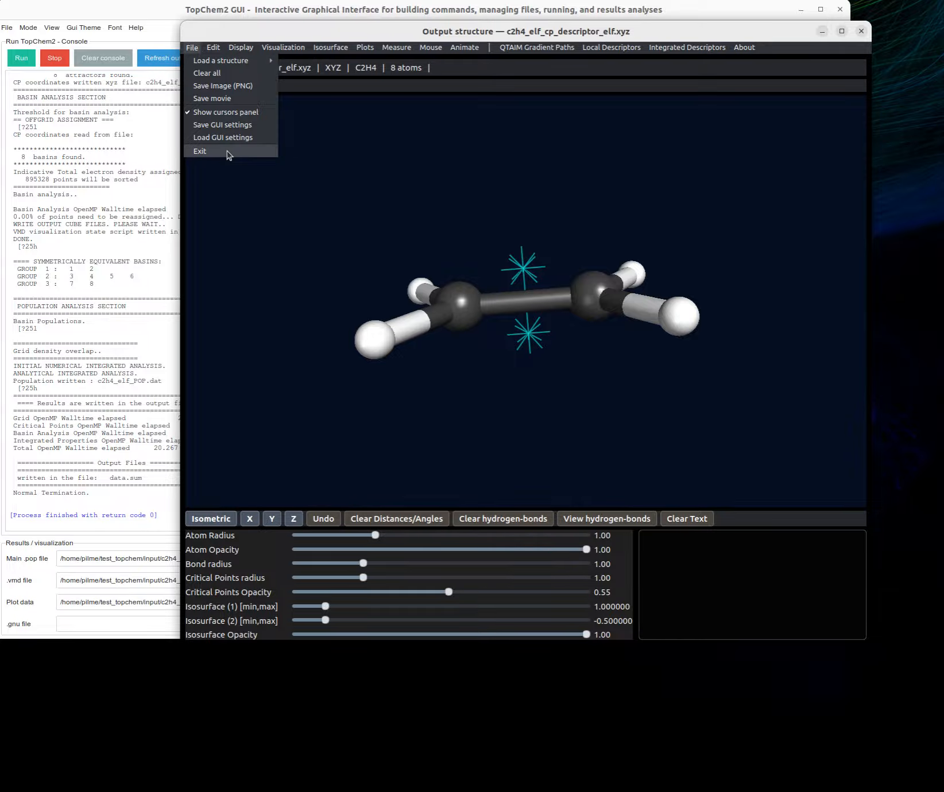
pyautogui.click(228, 152)
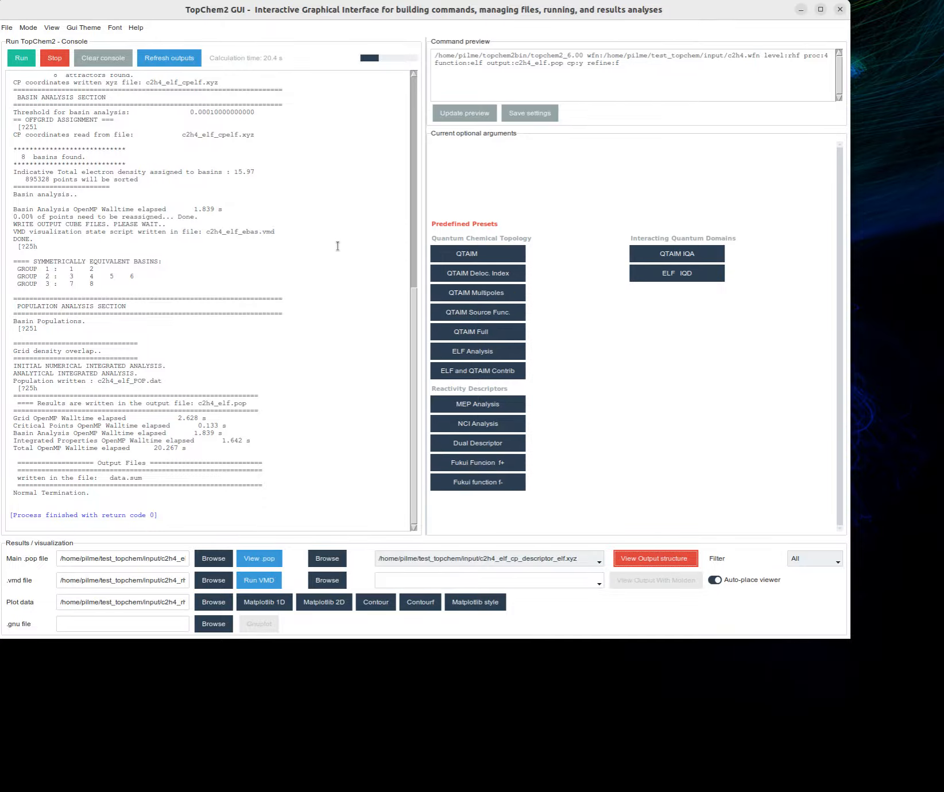
# - Switch the interface from Beginner to Advanced mode
pyautogui.moveTo(412, 292)
pyautogui.mouseDown()
pyautogui.moveTo(414, 79)
pyautogui.moveTo(414, 302)
pyautogui.mouseUp()
pyautogui.click(51, 28)
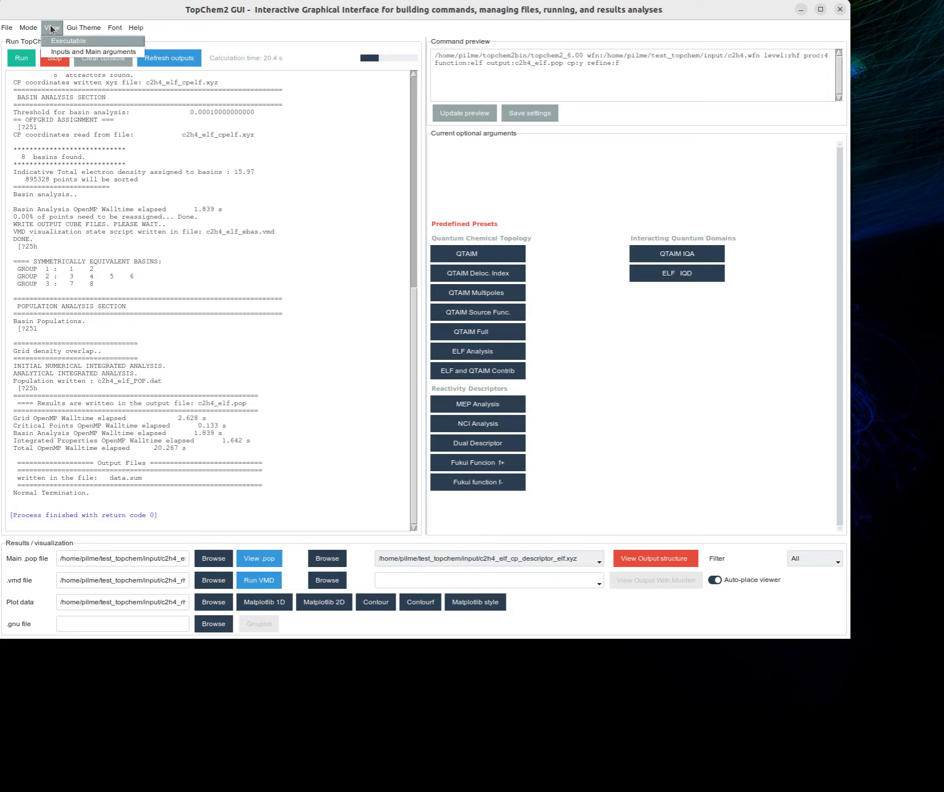
pyautogui.moveTo(29, 28)
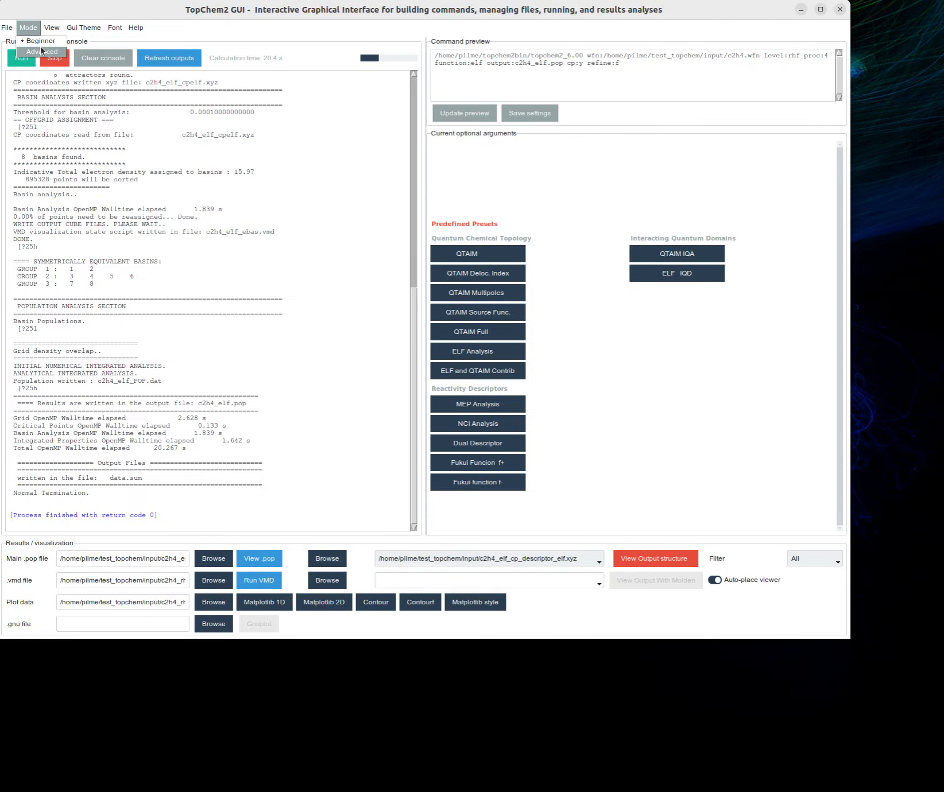
pyautogui.click(48, 52)
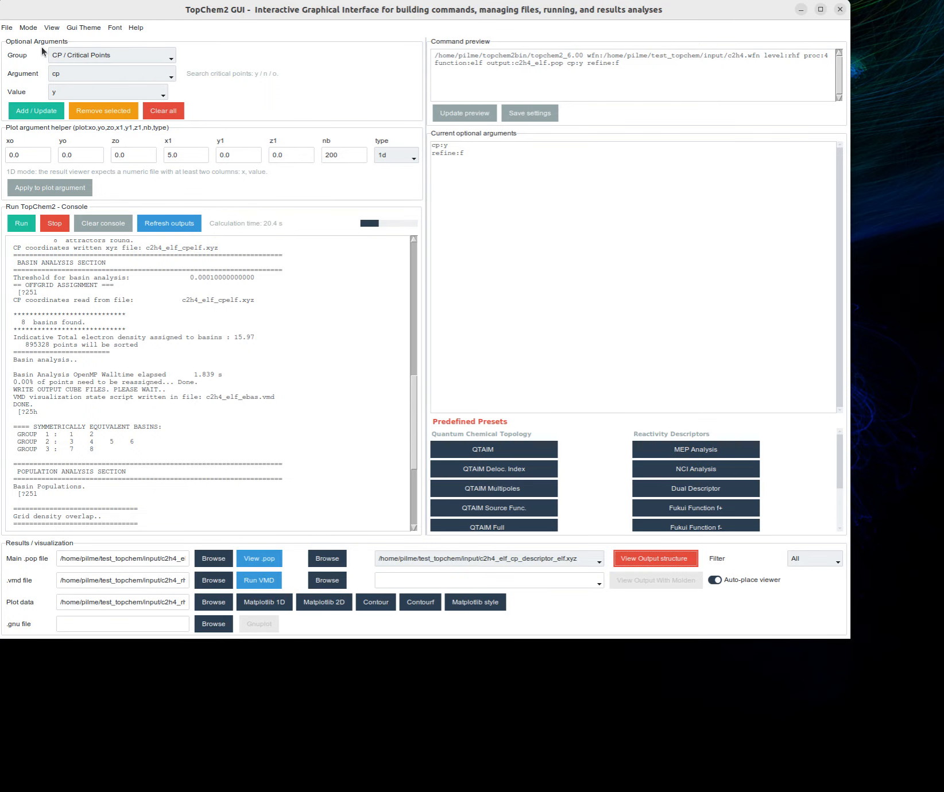
# - Examine the available optional argument groups and the arguments offered for CP / Critical Points
pyautogui.click(73, 58)
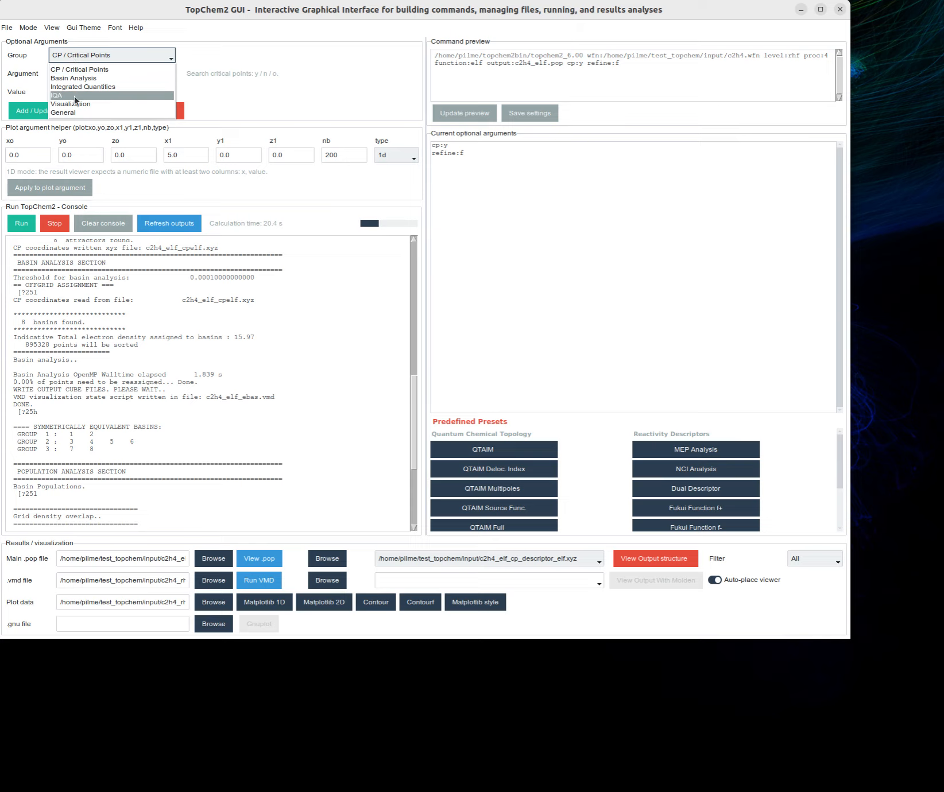
pyautogui.click(78, 112)
pyautogui.click(80, 53)
pyautogui.click(86, 71)
pyautogui.click(99, 77)
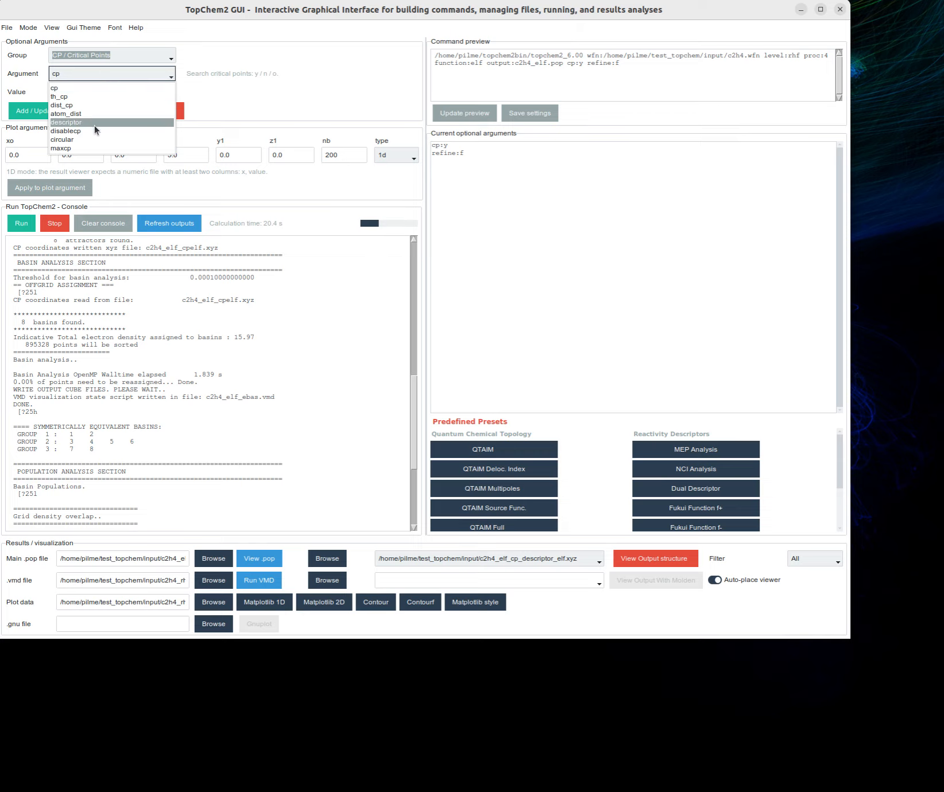
pyautogui.click(200, 98)
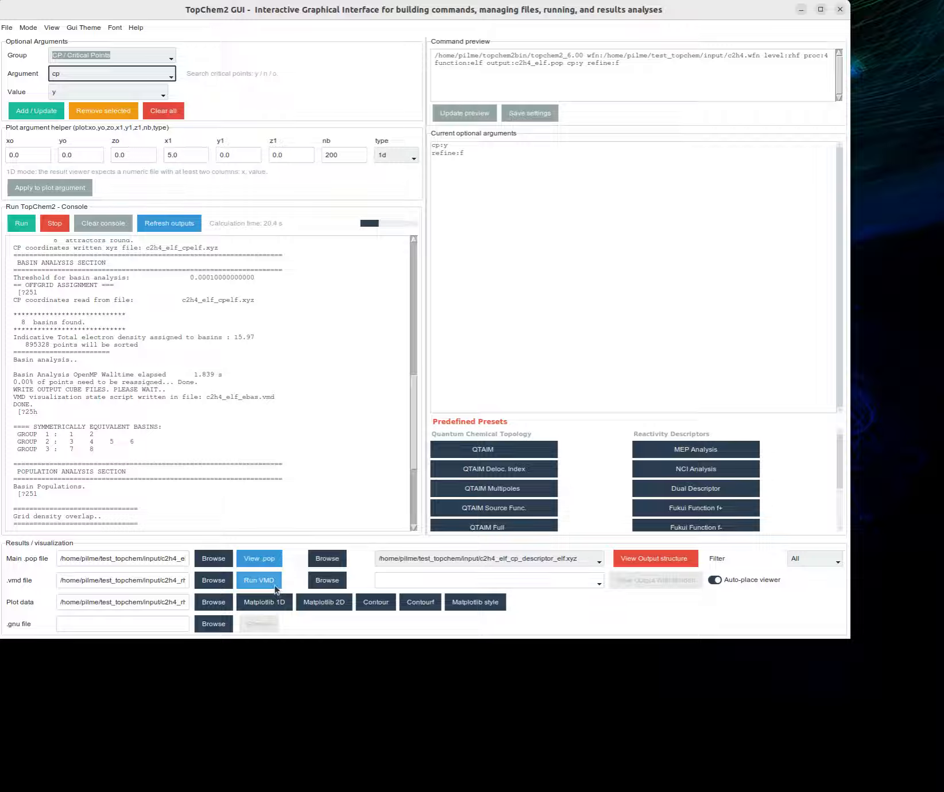
# - Choose c2h4_elf_ebas.vmd as the .vmd file, open it in VMD, and inspect the ELF basins at an angle
pyautogui.click(179, 583)
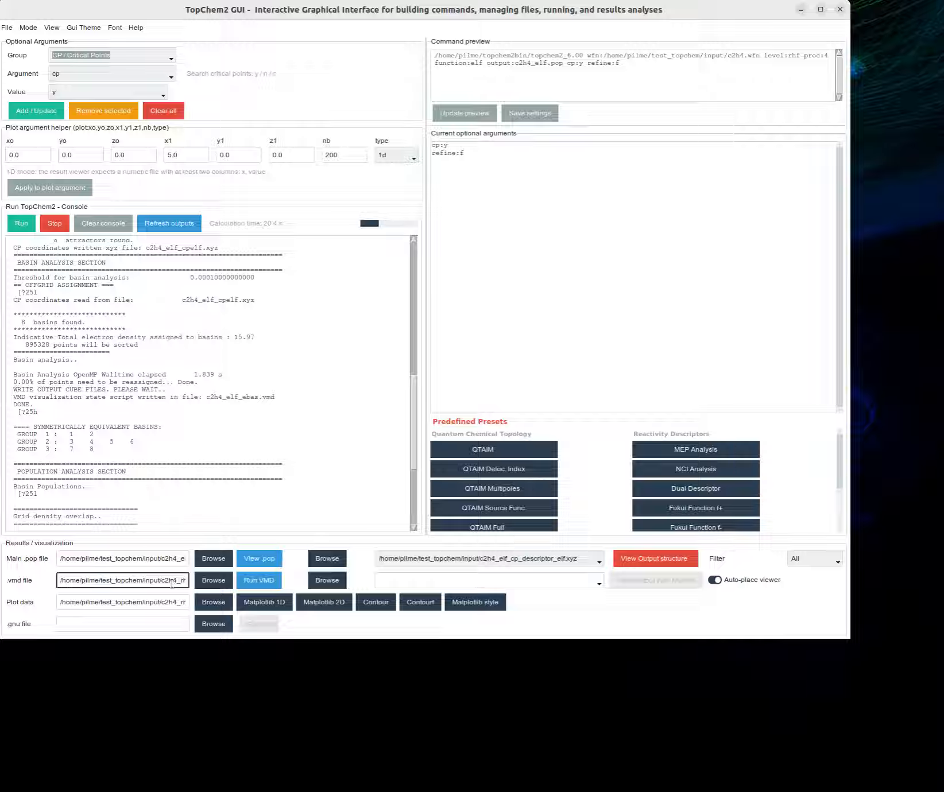
pyautogui.click(212, 583)
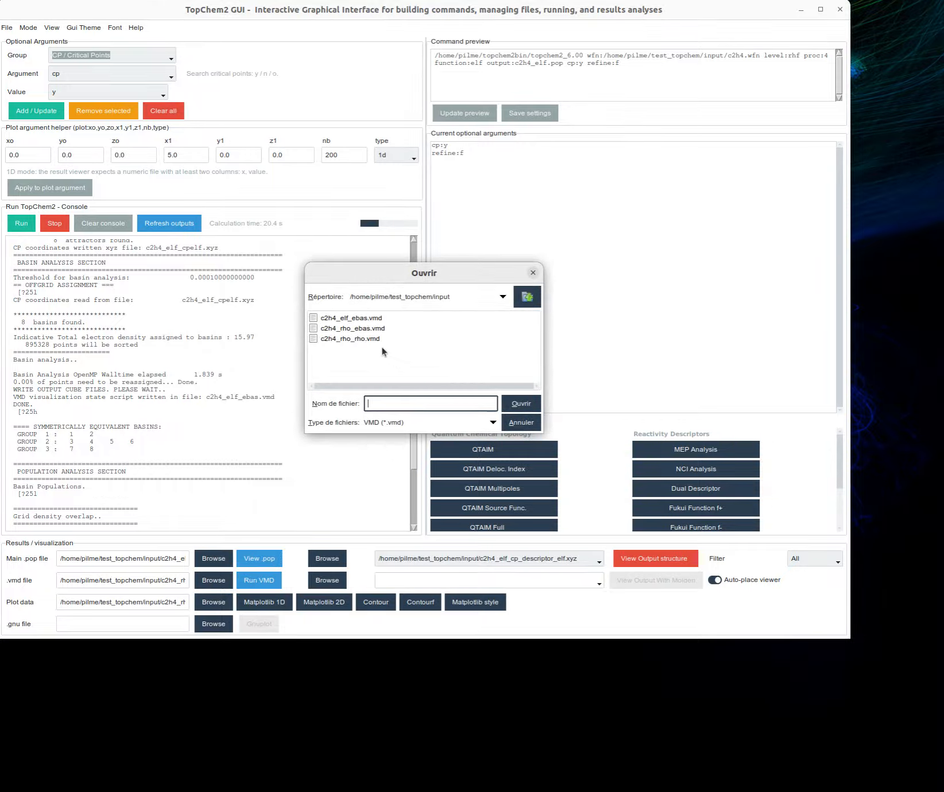
pyautogui.doubleClick(351, 318)
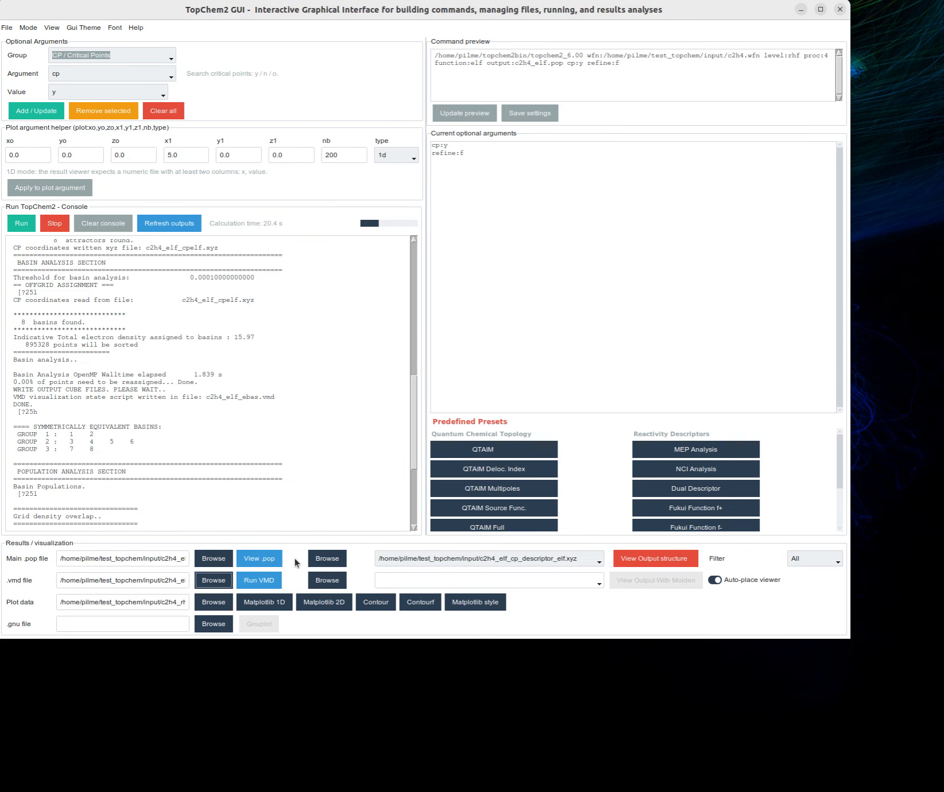
pyautogui.click(265, 582)
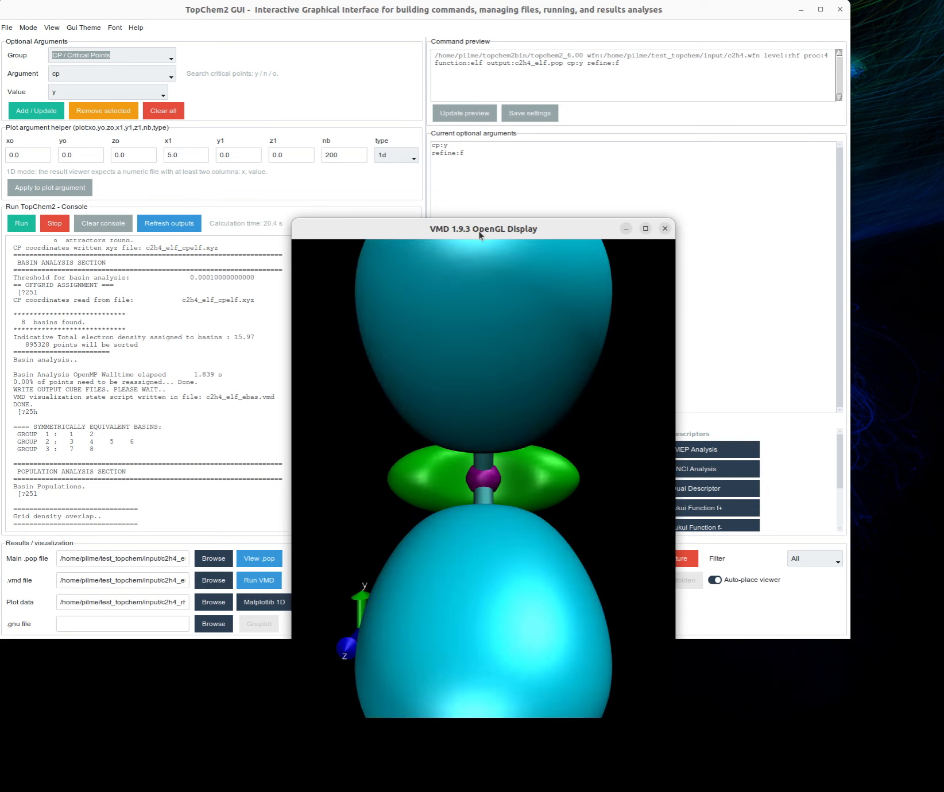
pyautogui.moveTo(560, 353); pyautogui.dragTo(477, 361)
pyautogui.scroll(5, 455, 394)
# - Open VMD's Graphical Representations for c2h4_elf_ebas and place the window clear of the molecule display
pyautogui.moveTo(97, 101); pyautogui.dragTo(124, 93)
pyautogui.click(114, 115)
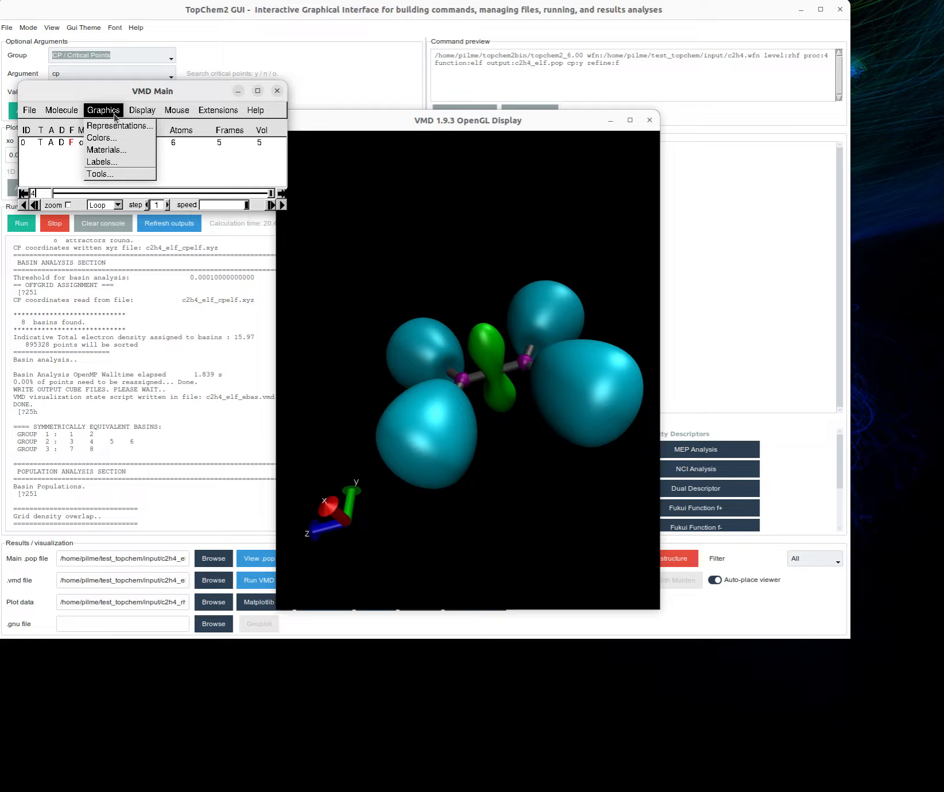
pyautogui.click(122, 125)
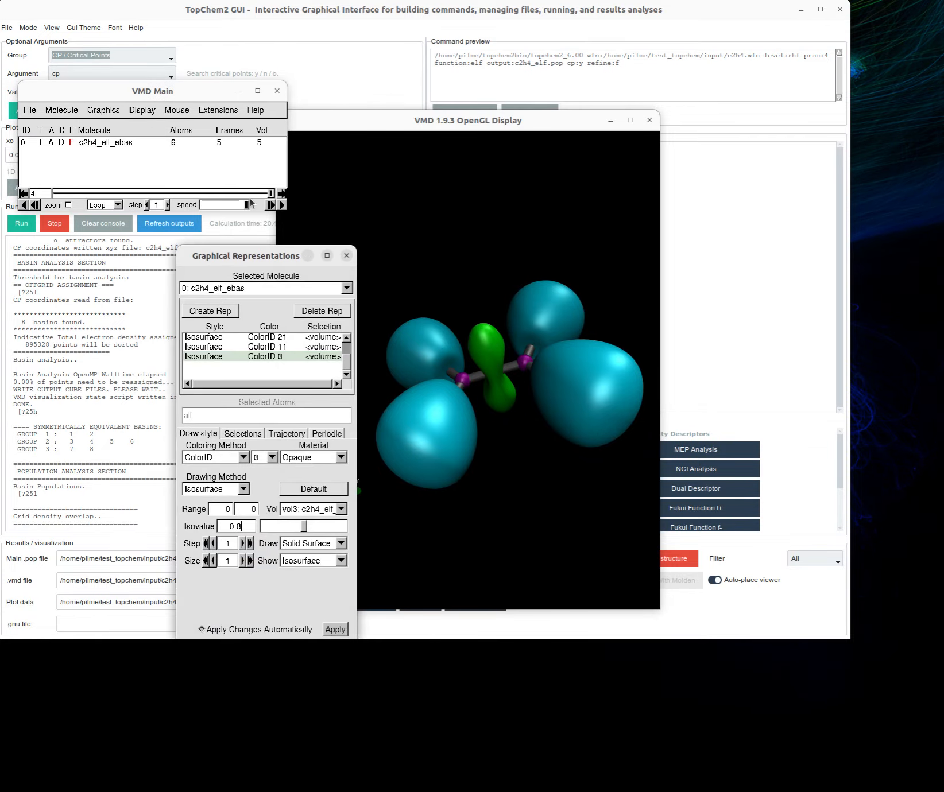
pyautogui.moveTo(262, 246); pyautogui.dragTo(787, 250)
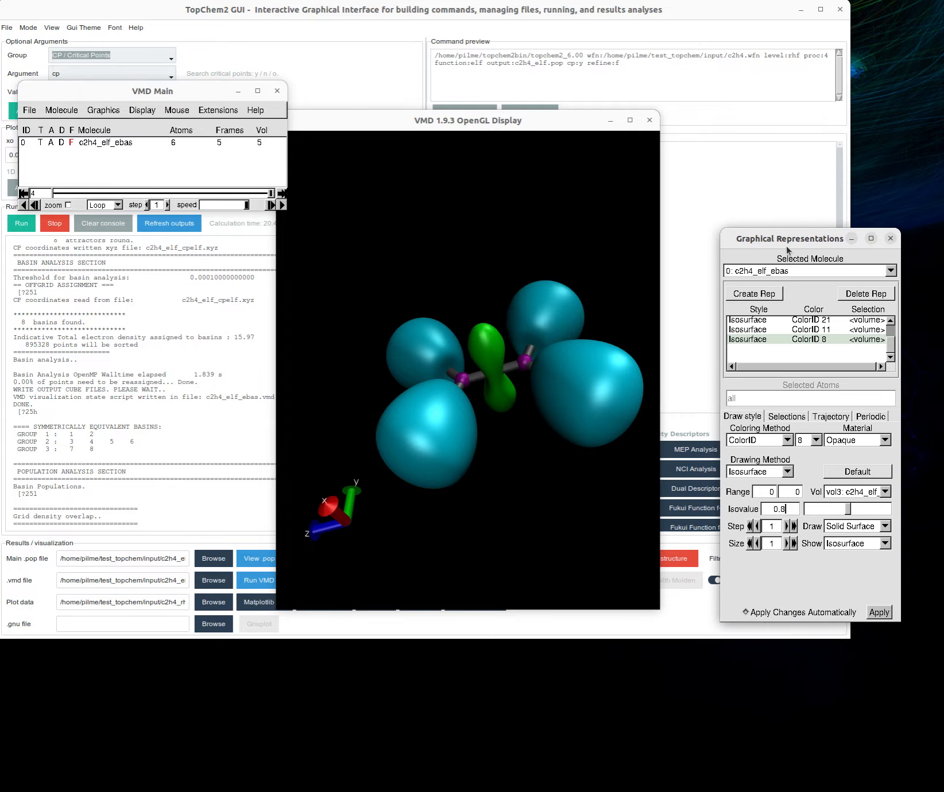
# - Set the isovalue of the ColorID 21 isosurface to about 0.786 and that of the ColorID 11 isosurface to about 0.357
pyautogui.click(837, 320)
pyautogui.moveTo(848, 511); pyautogui.dragTo(871, 510)
pyautogui.click(830, 332)
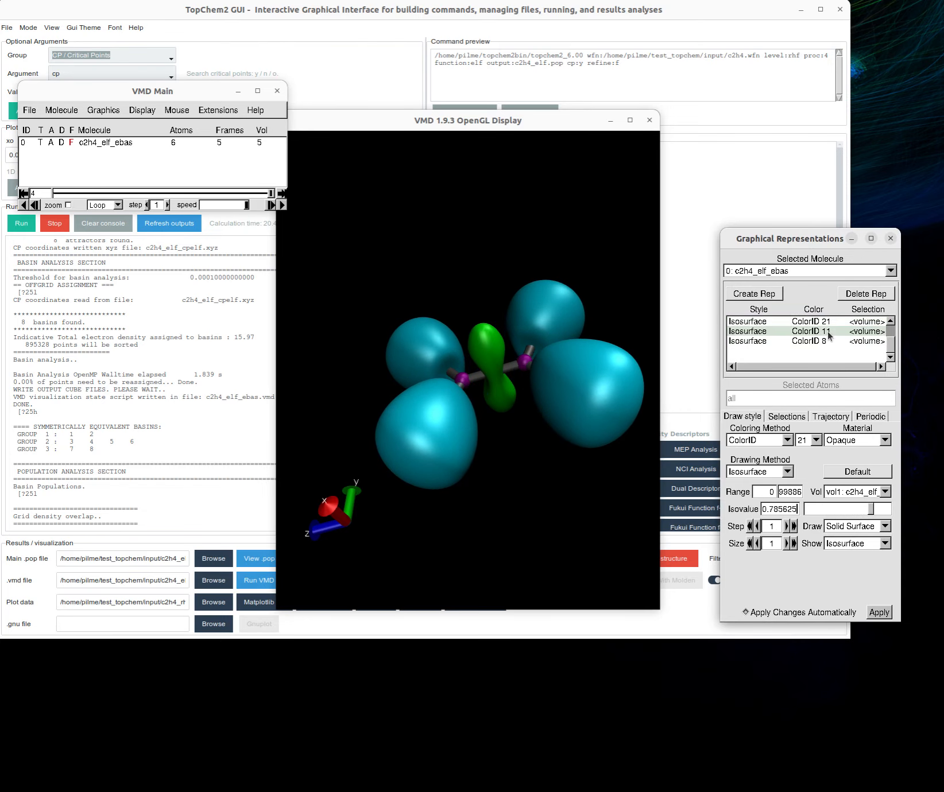
pyautogui.moveTo(868, 515); pyautogui.dragTo(836, 512)
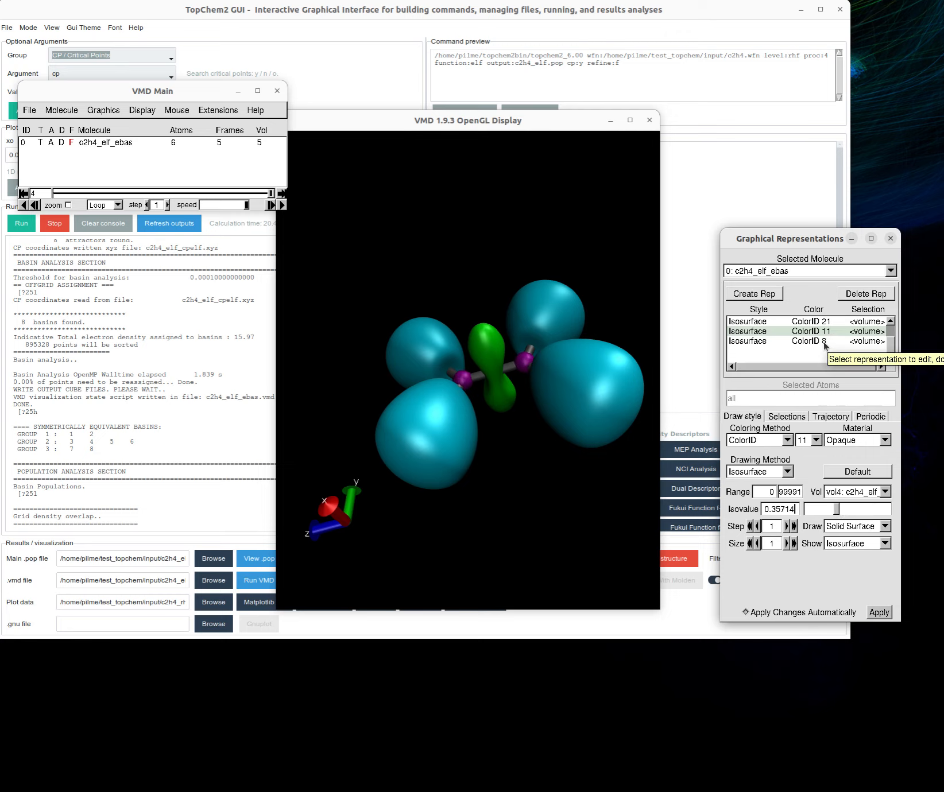
# - Set the ColorID 7 isosurface's isovalue to about 0.588 and move the molecule display window farther from Graphical Representations
pyautogui.scroll(3, 822, 336)
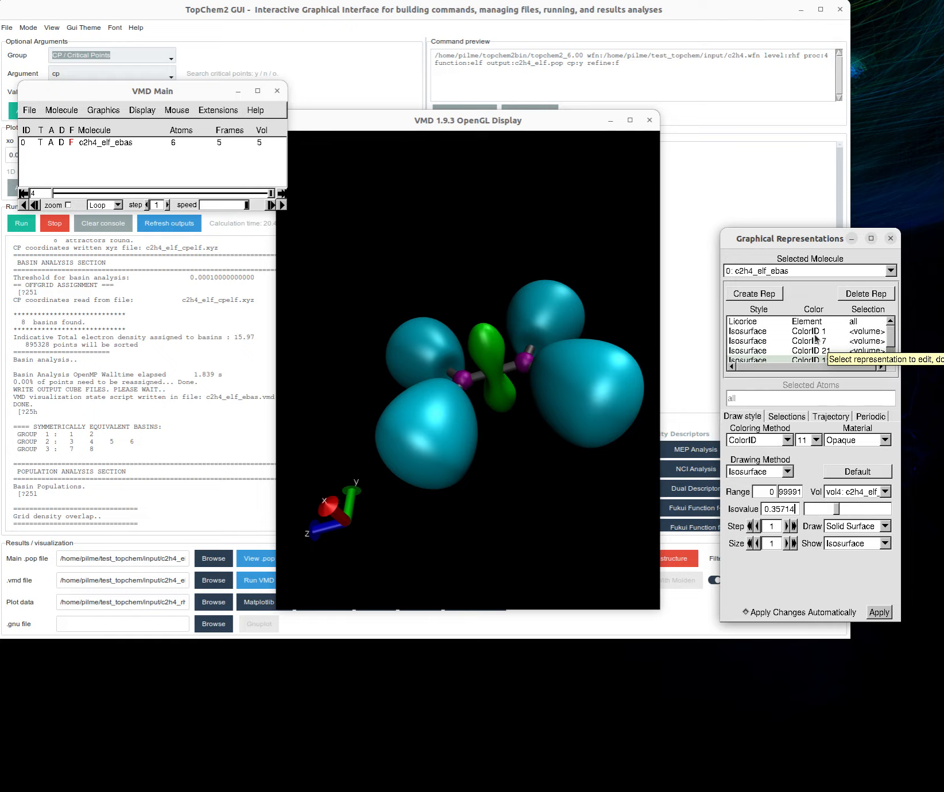
pyautogui.click(819, 352)
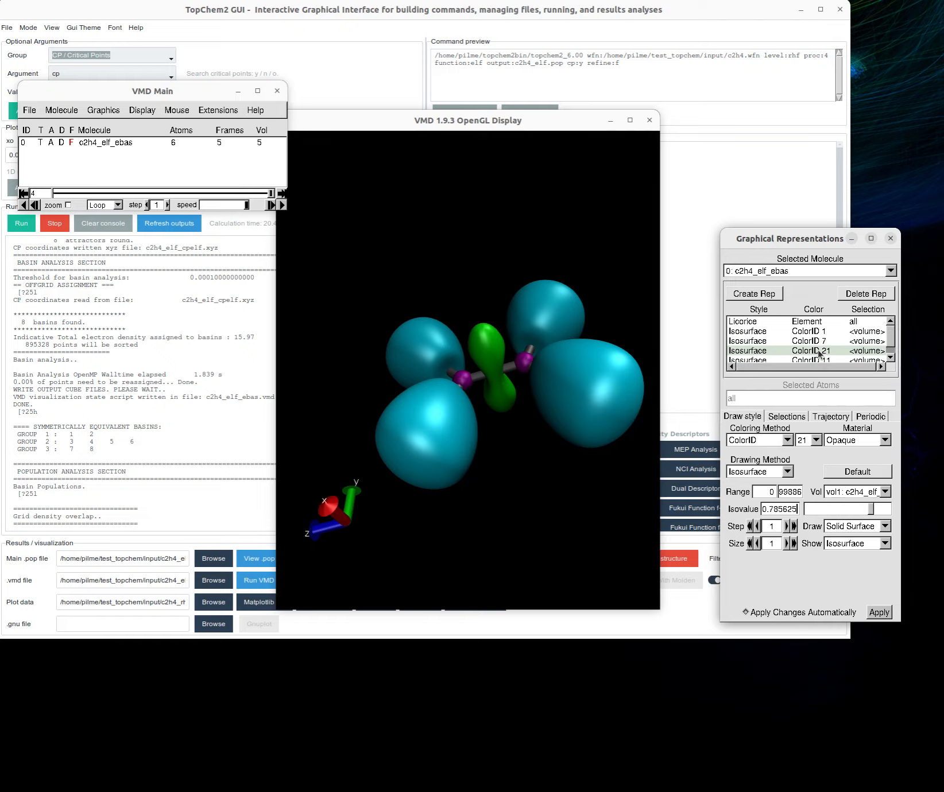
pyautogui.click(818, 341)
pyautogui.moveTo(876, 510); pyautogui.dragTo(858, 510)
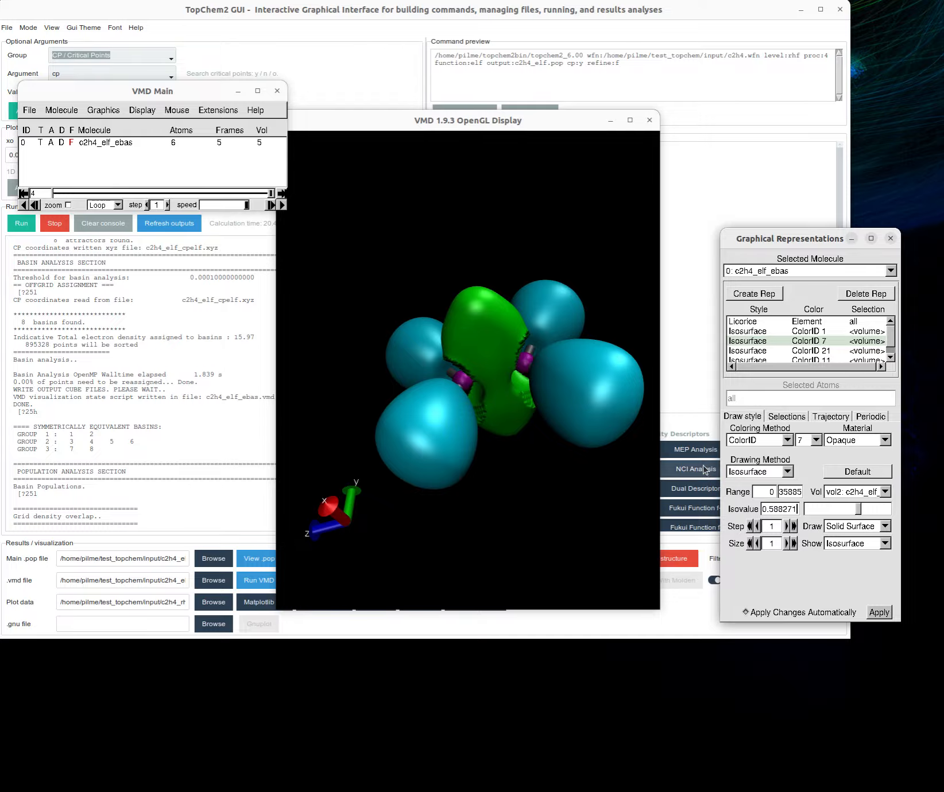
pyautogui.moveTo(471, 123); pyautogui.dragTo(427, 145)
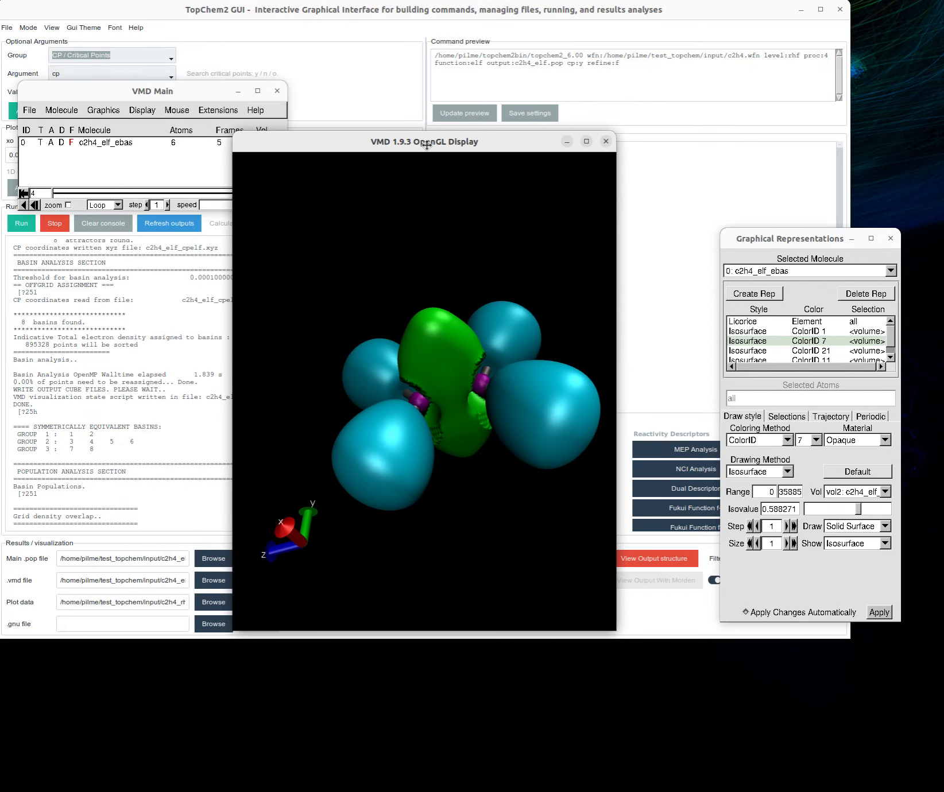